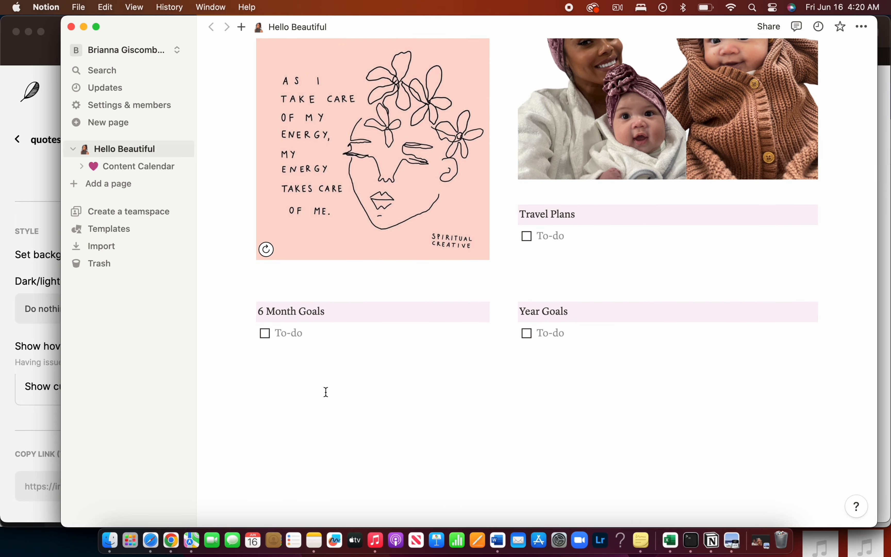
scroll(324, 392, up, 10)
click(113, 49)
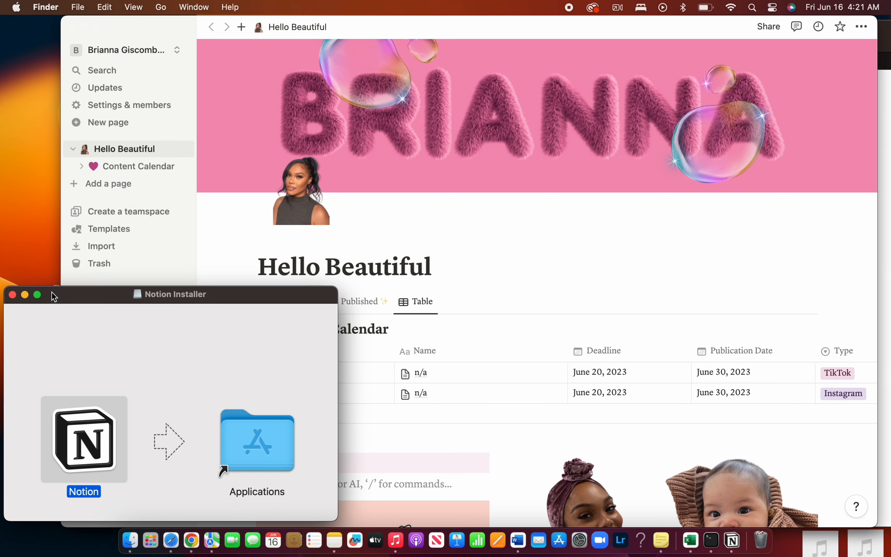
Step: Reposition the Notion Installer window and try to move the Notion app icon toward the Applications folder
drag(73, 300, 68, 304)
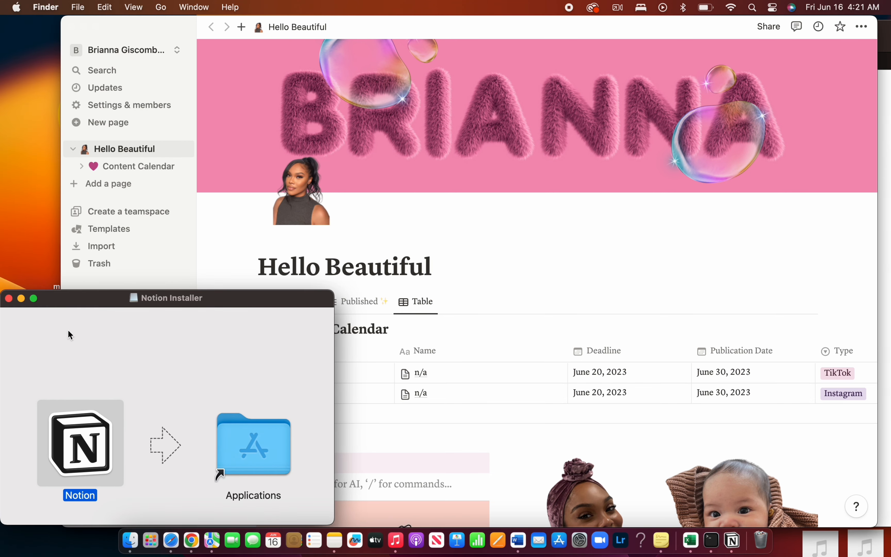
drag(82, 443, 122, 437)
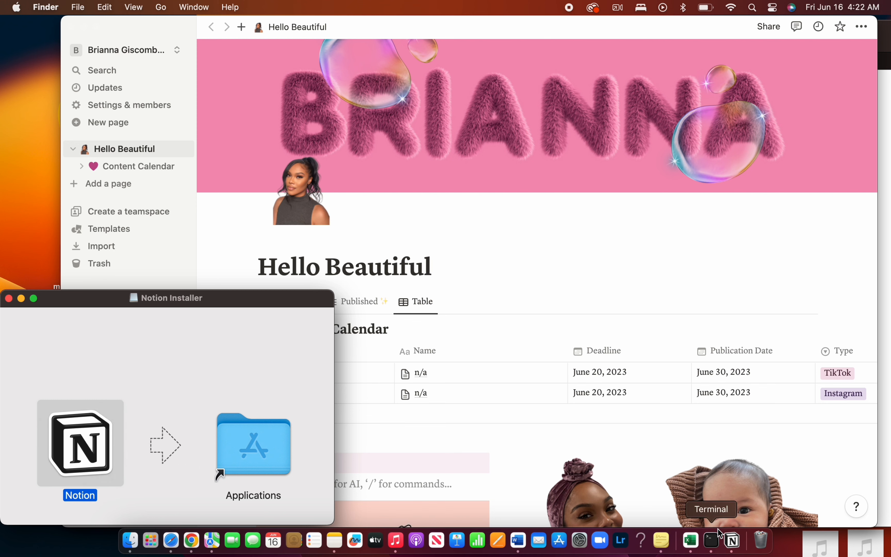
Step: Set the Notion app to stay in the Dock and bring its window to the front
right_click(732, 544)
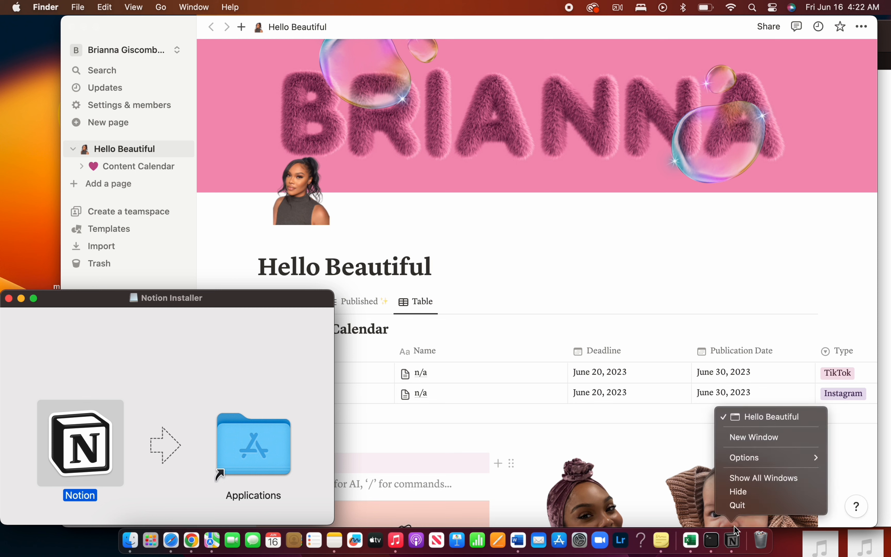
mouse_move(751, 466)
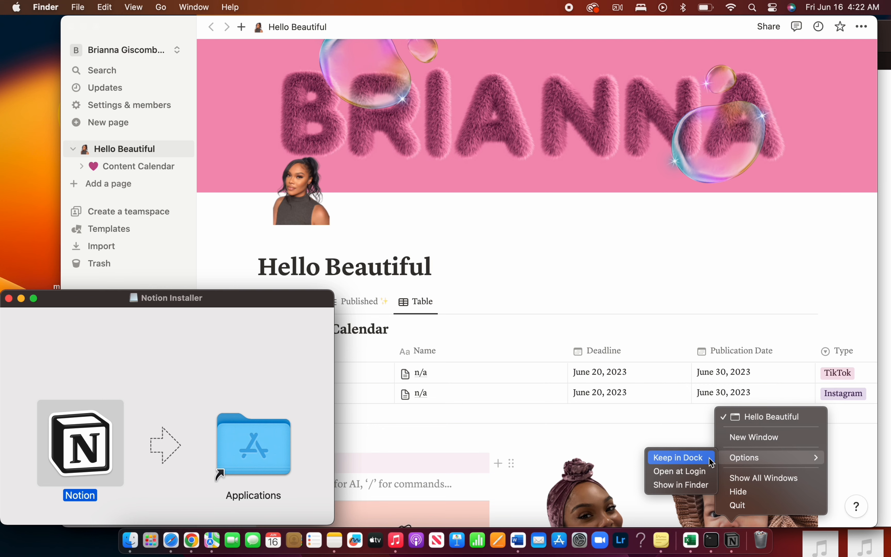
click(674, 457)
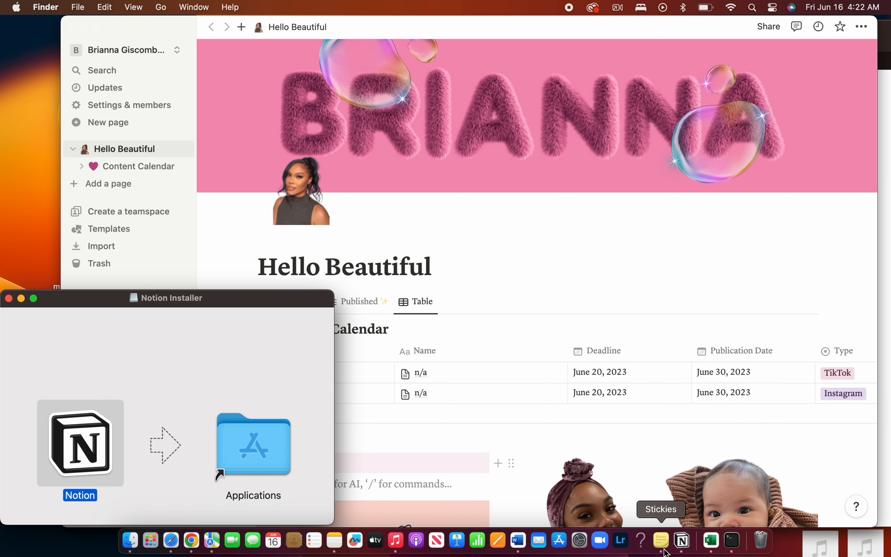
click(682, 540)
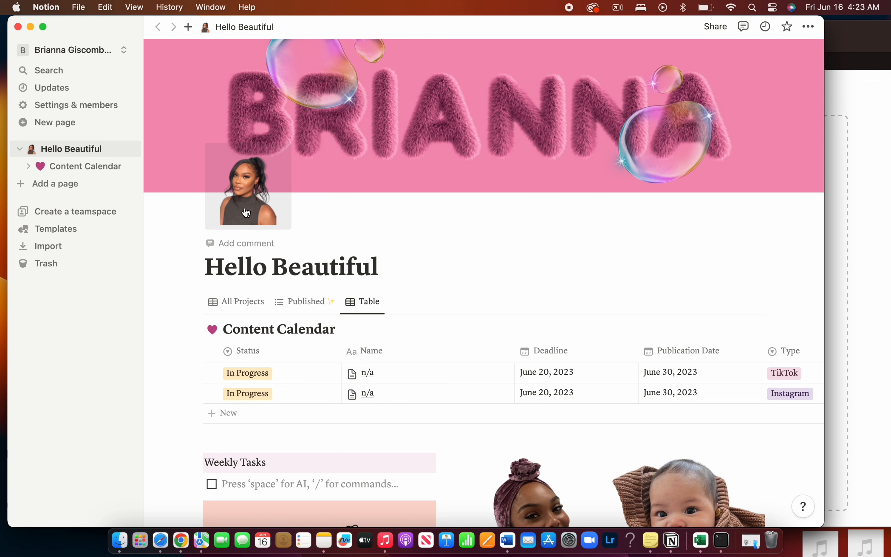
Step: Add an empty block below the Content Calendar table and browse the available block types, from basic and media blocks to database views and columns
click(294, 280)
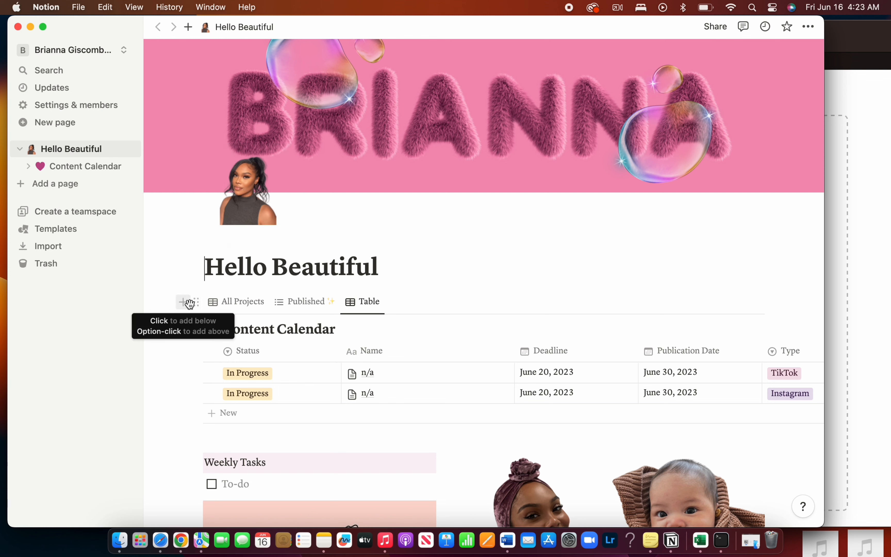
click(188, 305)
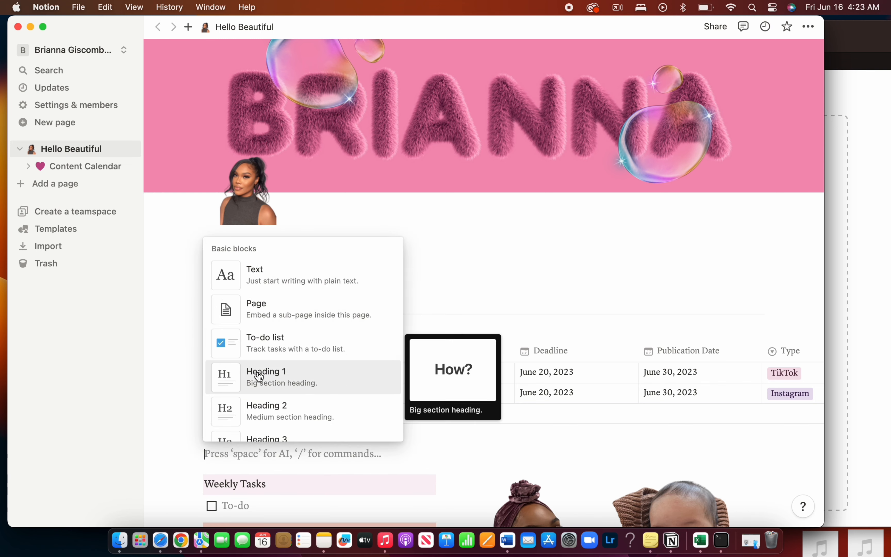
click(212, 265)
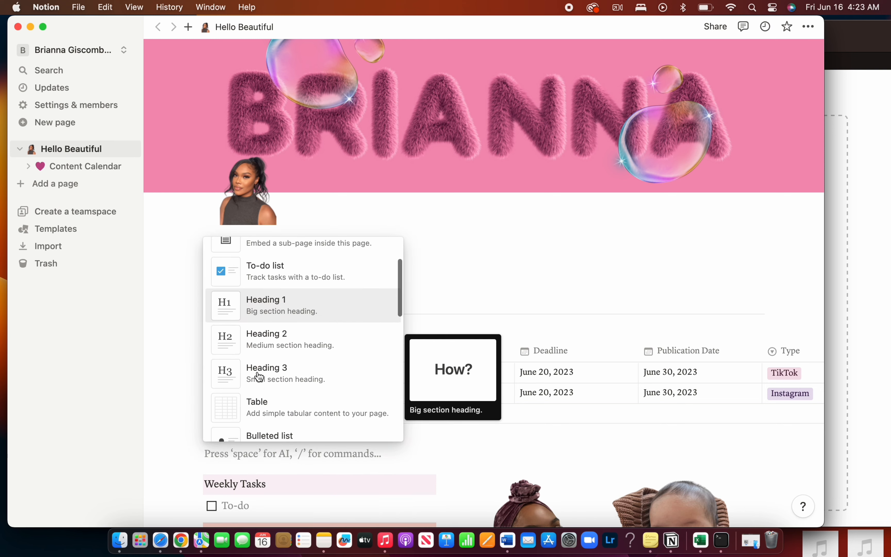
scroll(259, 378, down, 3)
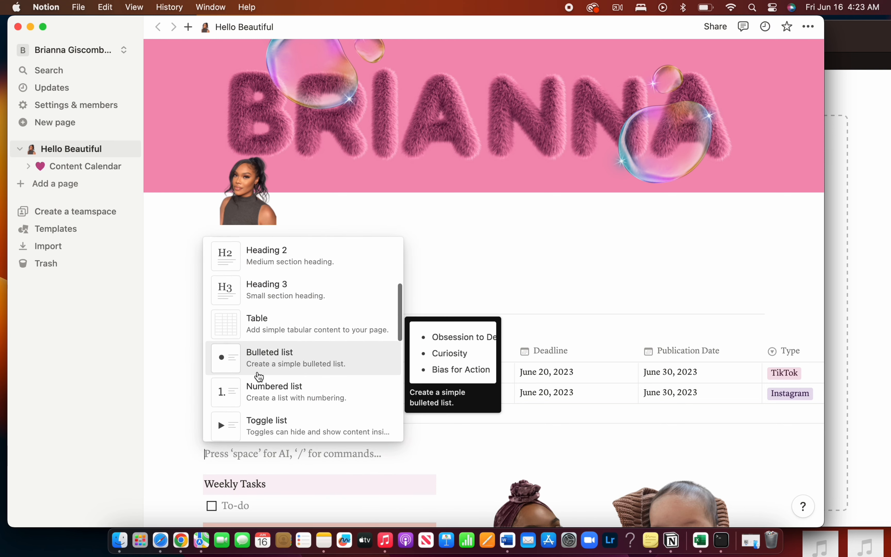
scroll(259, 376, down, 5)
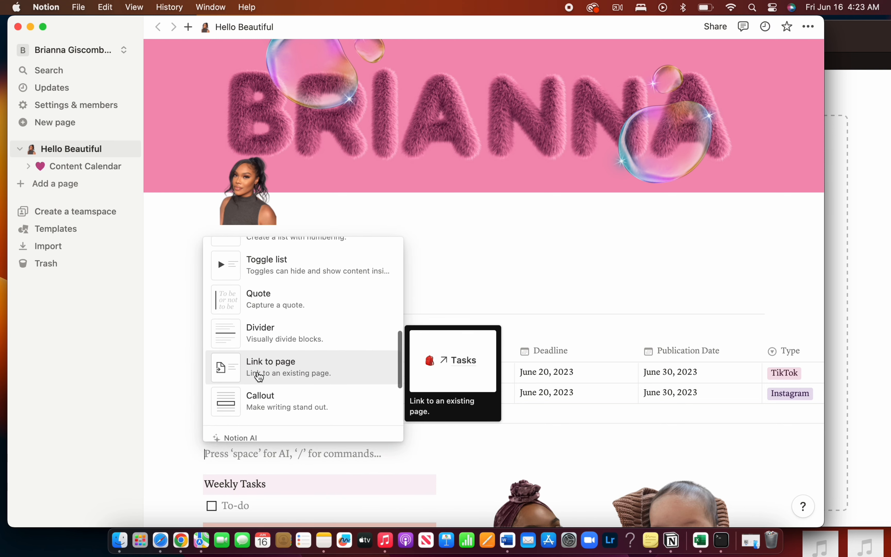
scroll(259, 375, down, 2)
scroll(260, 375, down, 3)
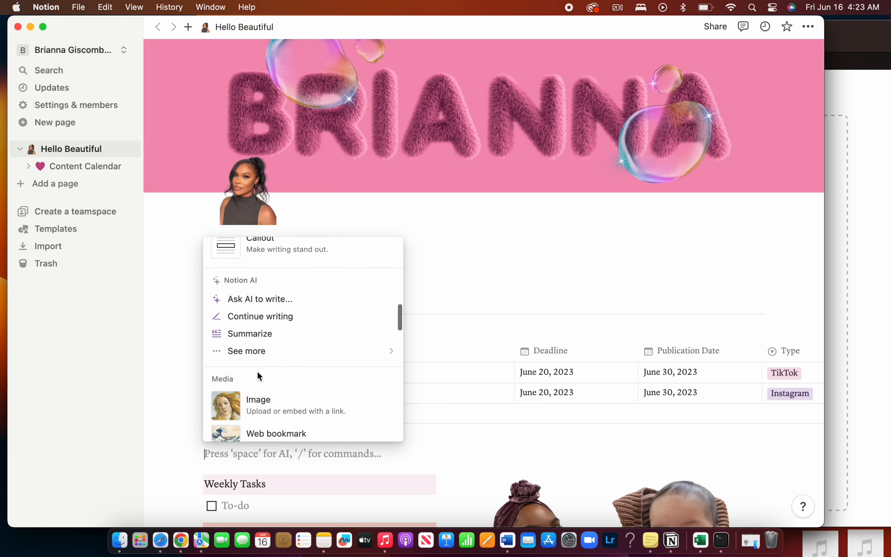
scroll(258, 372, down, 3)
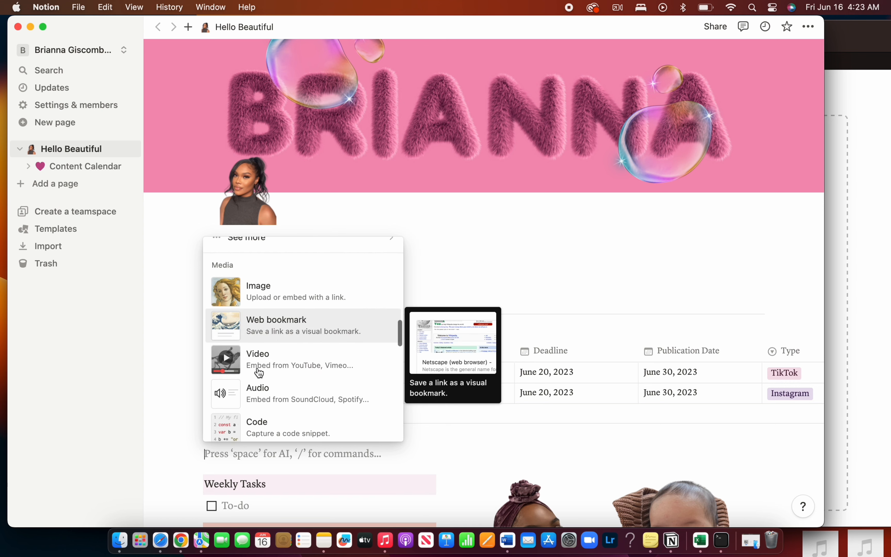
scroll(259, 373, down, 4)
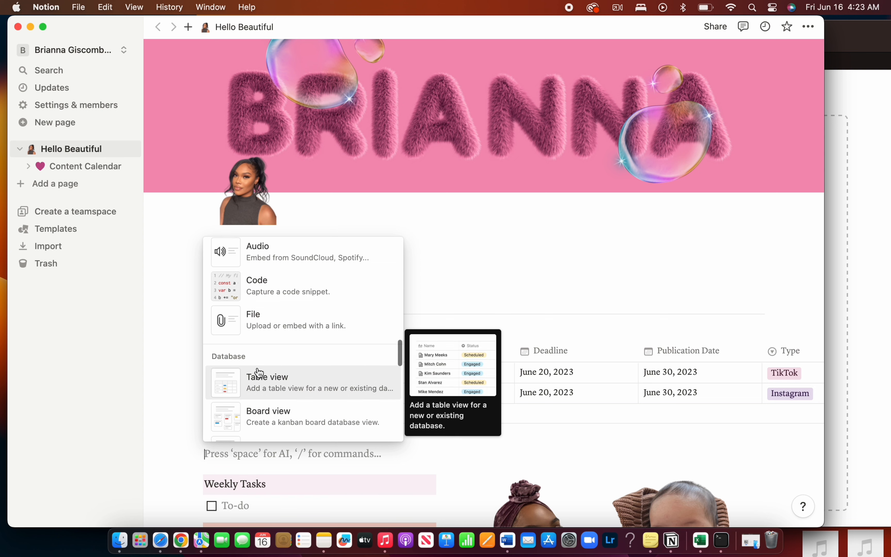
scroll(259, 372, down, 3)
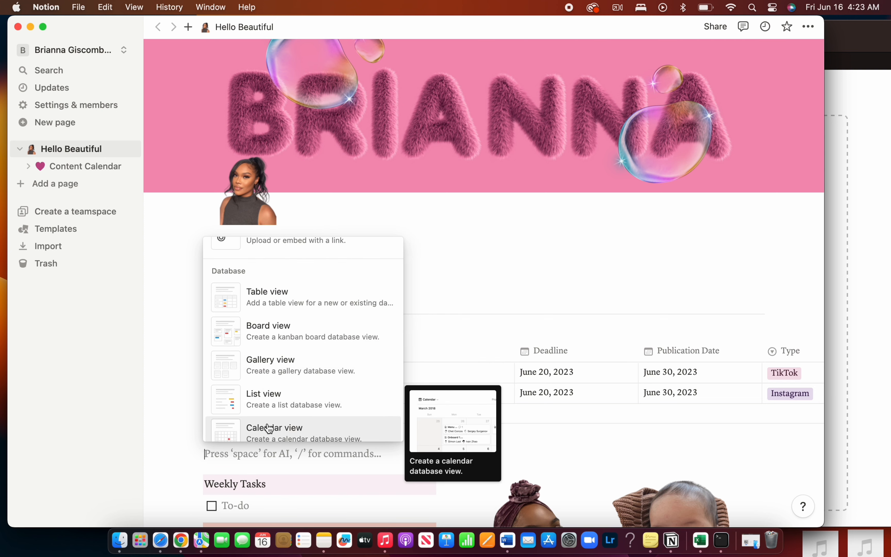
scroll(270, 372, down, 10)
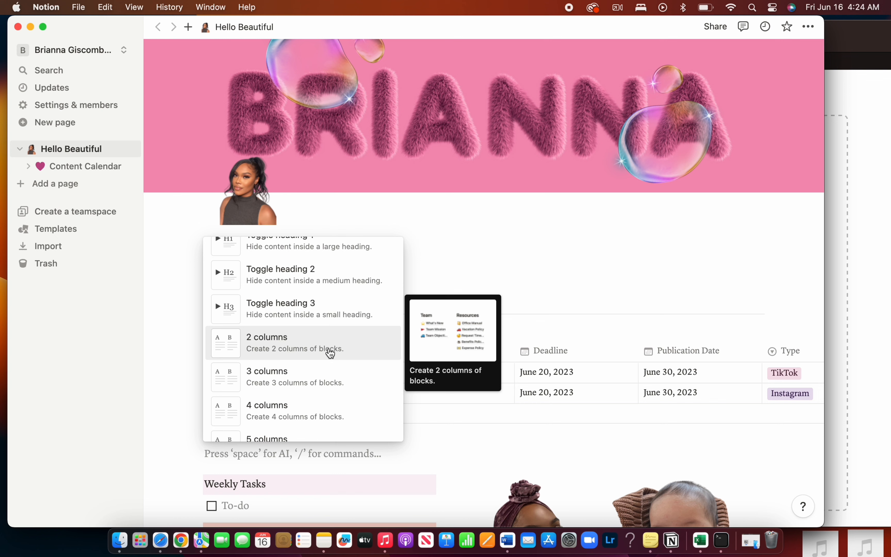
Step: Browse the template gallery's categories from Suggested and Life through Marketing and Human resources, and close it without getting a template
click(88, 236)
click(87, 230)
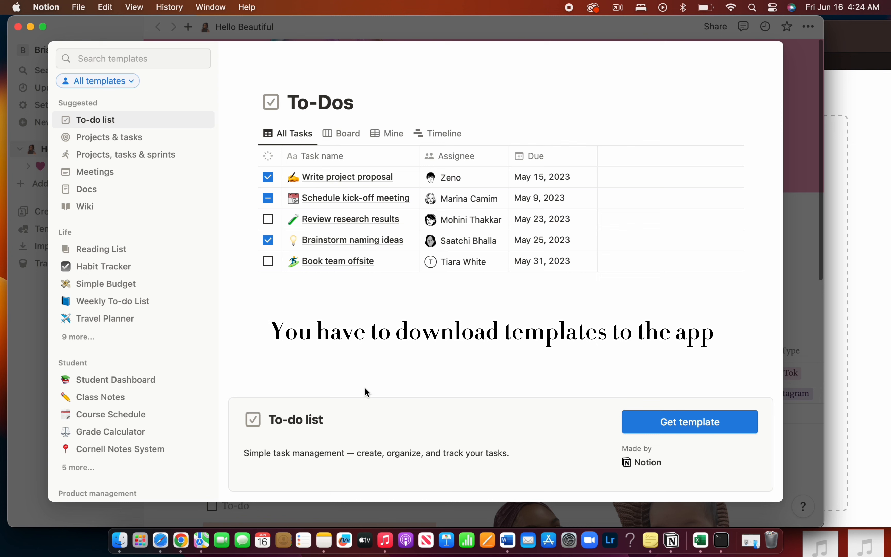
scroll(181, 376, down, 5)
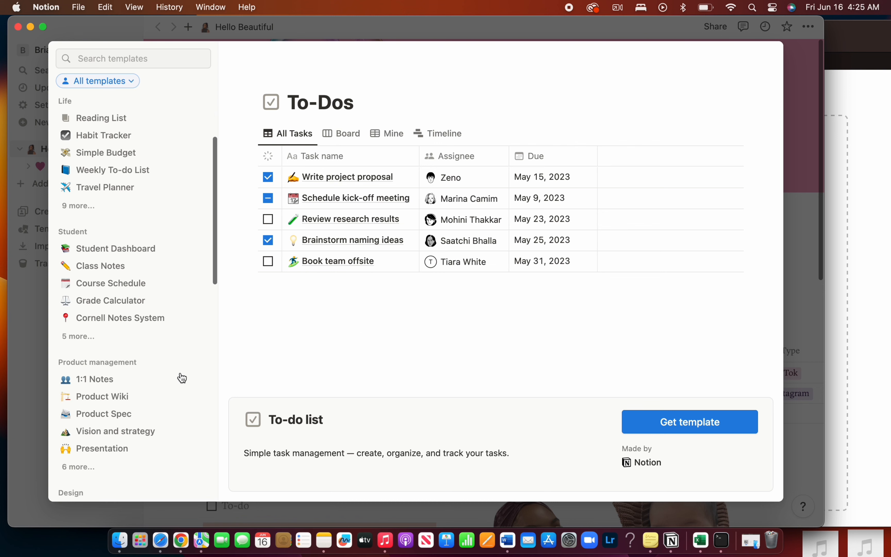
scroll(181, 376, up, 6)
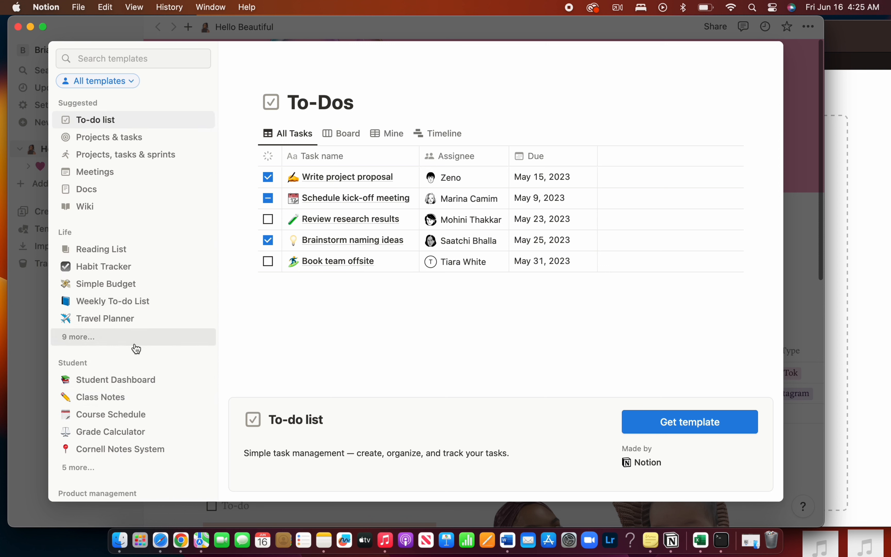
scroll(135, 348, down, 1)
scroll(136, 349, down, 8)
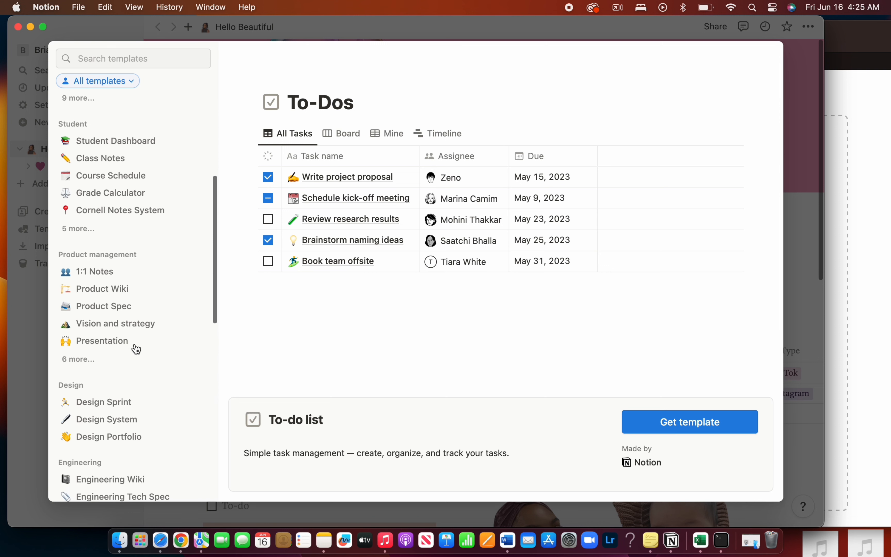
scroll(134, 350, down, 3)
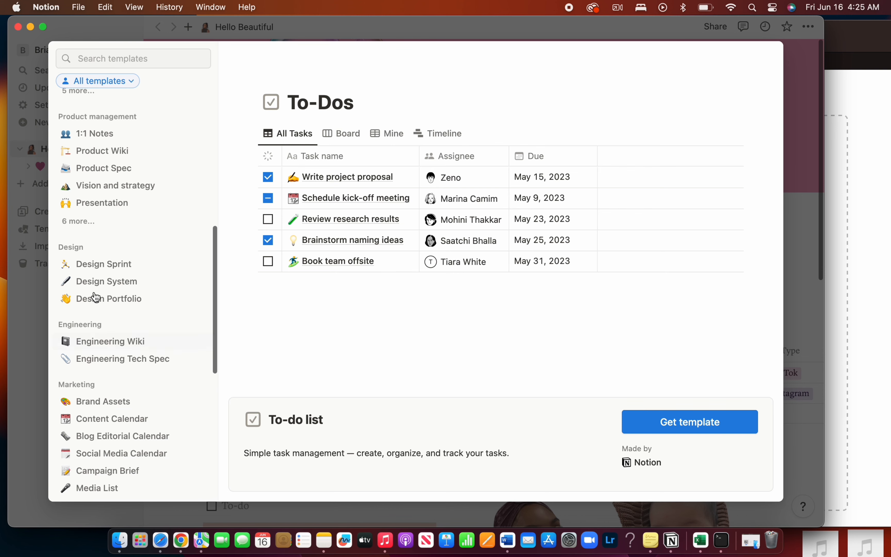
scroll(84, 261, down, 5)
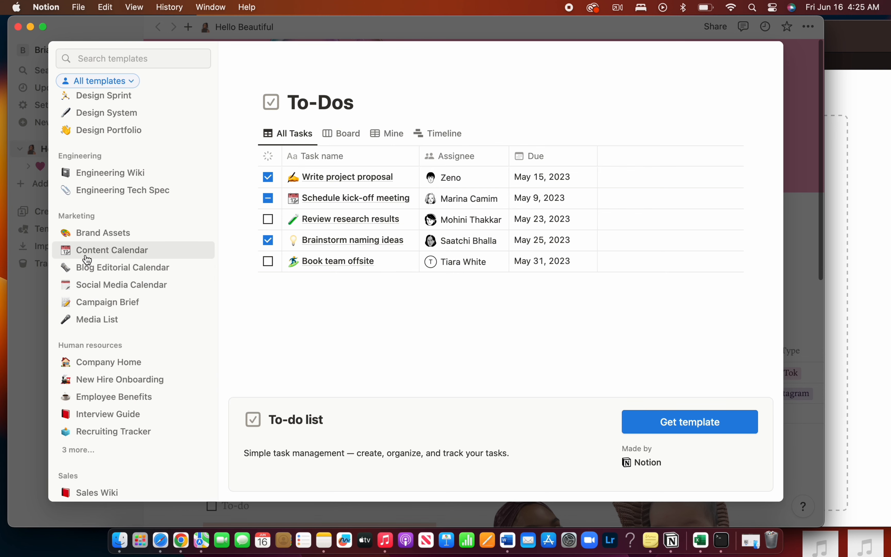
key(Escape)
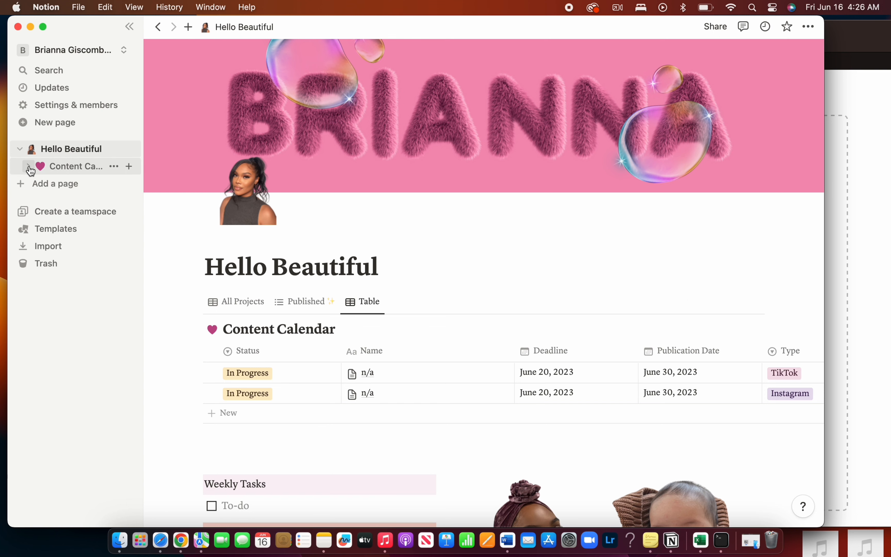
Step: Open the Content Calendar page and examine the columns of its table view
click(66, 168)
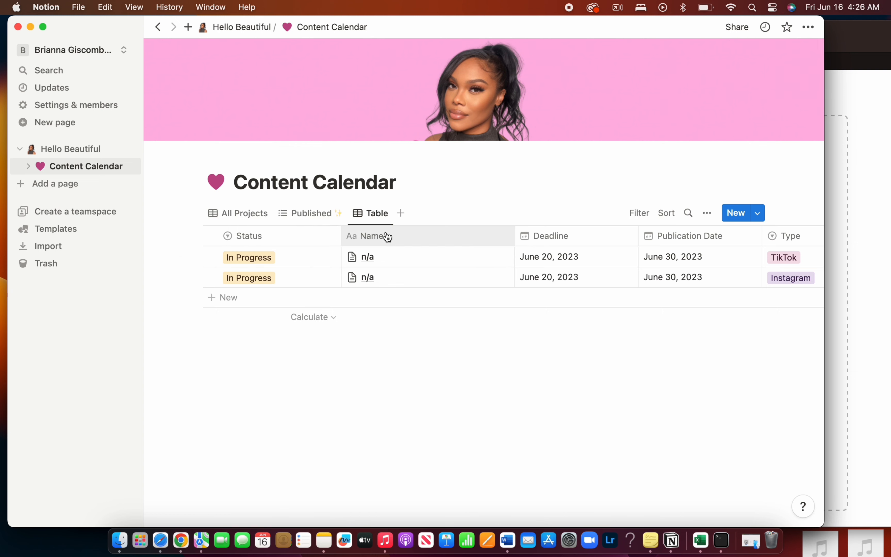
scroll(567, 242, right, 5)
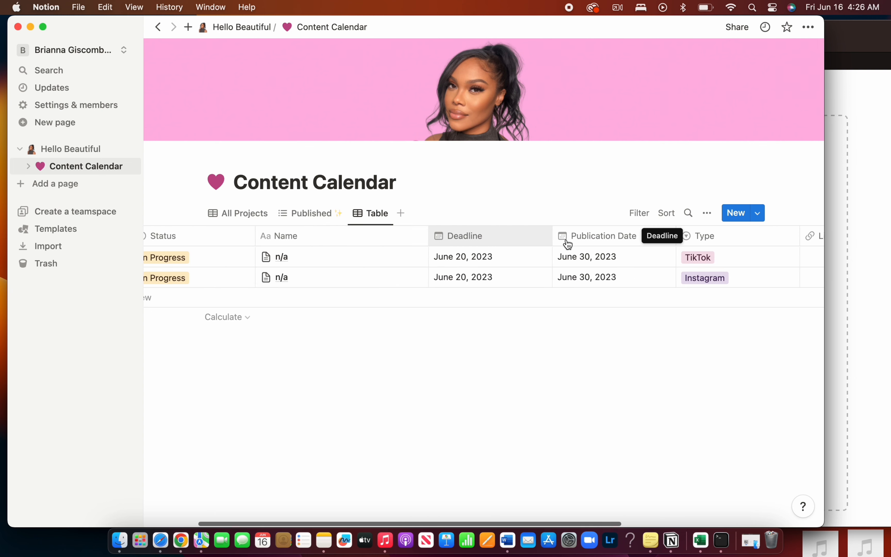
mouse_move(516, 248)
mouse_down()
mouse_move(602, 240)
mouse_move(490, 243)
mouse_move(549, 237)
mouse_move(529, 239)
mouse_up()
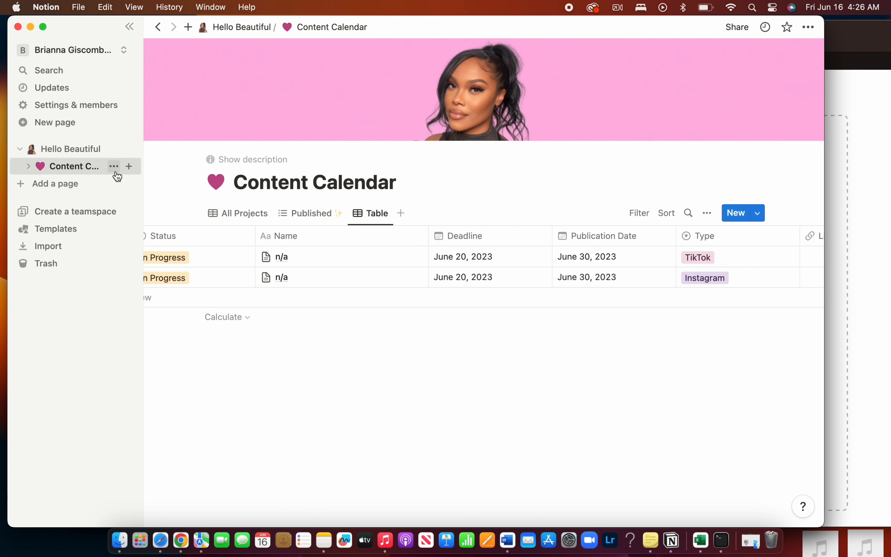
mouse_move(85, 171)
mouse_down()
mouse_move(71, 177)
mouse_move(79, 177)
mouse_move(80, 151)
mouse_move(87, 168)
mouse_up()
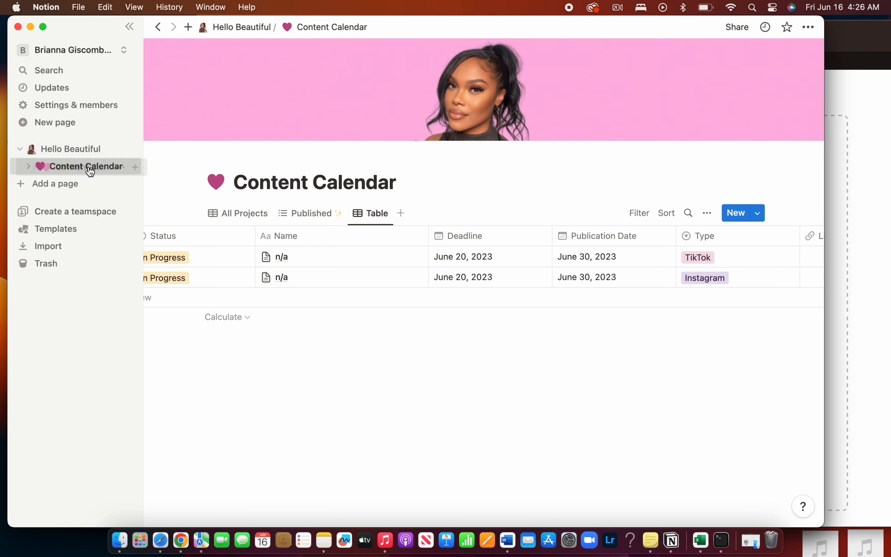
Step: Return to the Hello Beautiful page and examine the status options of the first Content Calendar entry, leaving its status unchanged
click(46, 149)
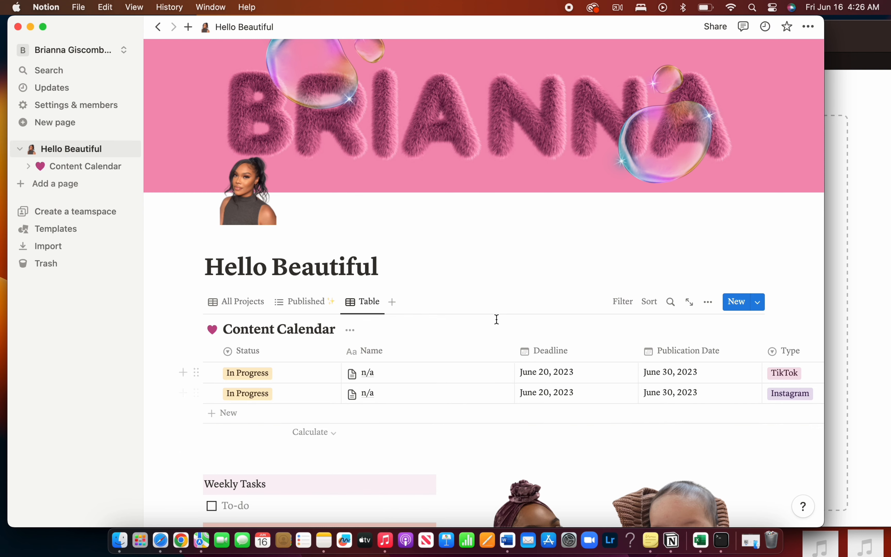
scroll(503, 374, down, 3)
scroll(503, 374, down, 3)
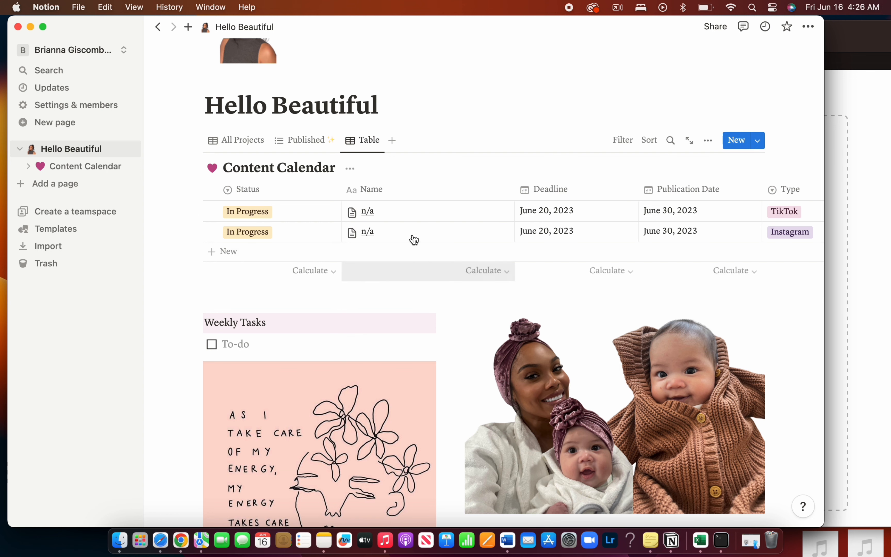
click(267, 212)
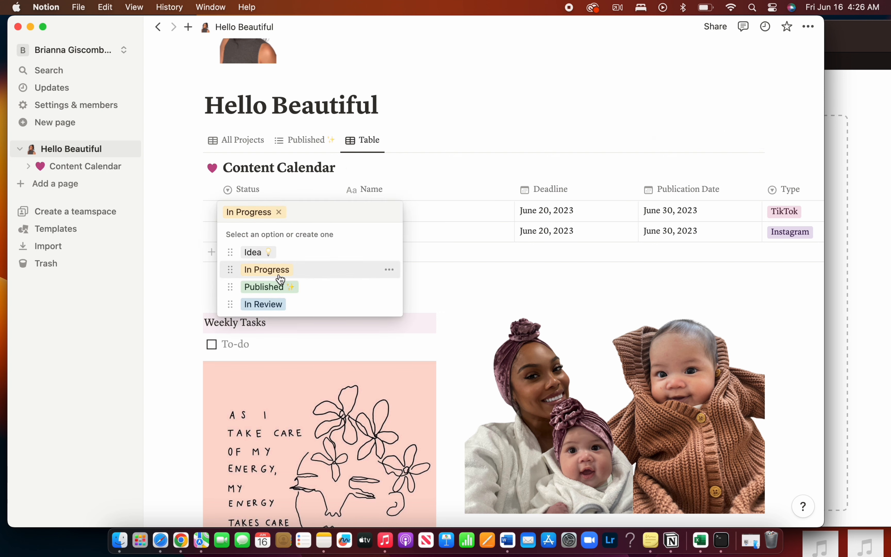
key(Escape)
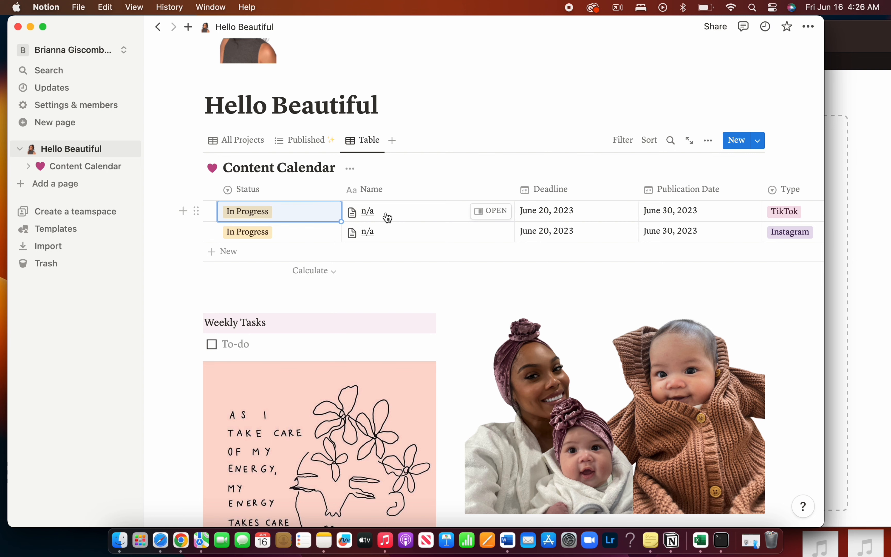
Step: Examine the actions available for the empty block above Weekly Tasks and dismiss them without choosing one
scroll(388, 218, down, 2)
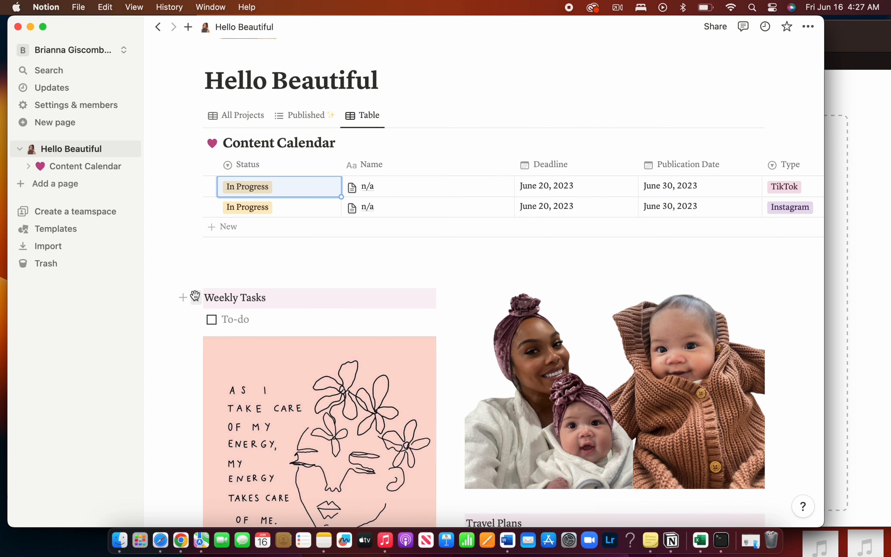
click(197, 270)
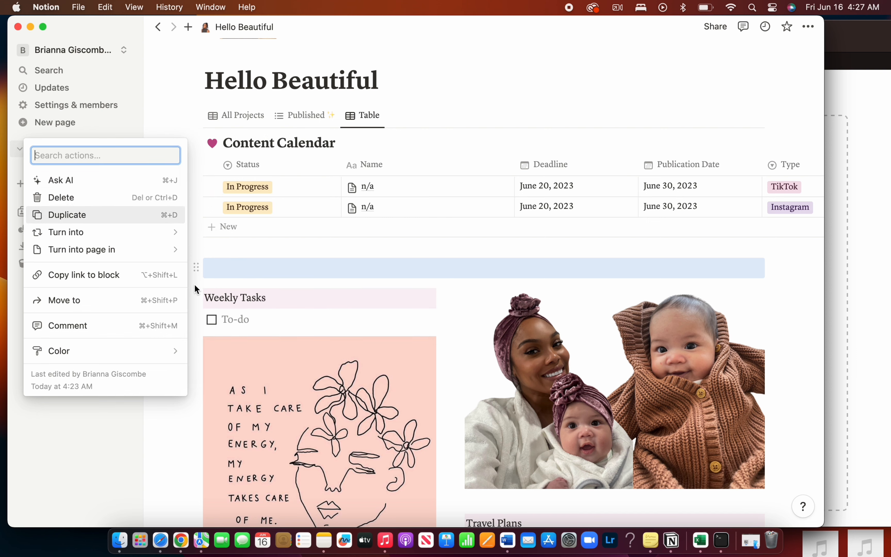
key(Escape)
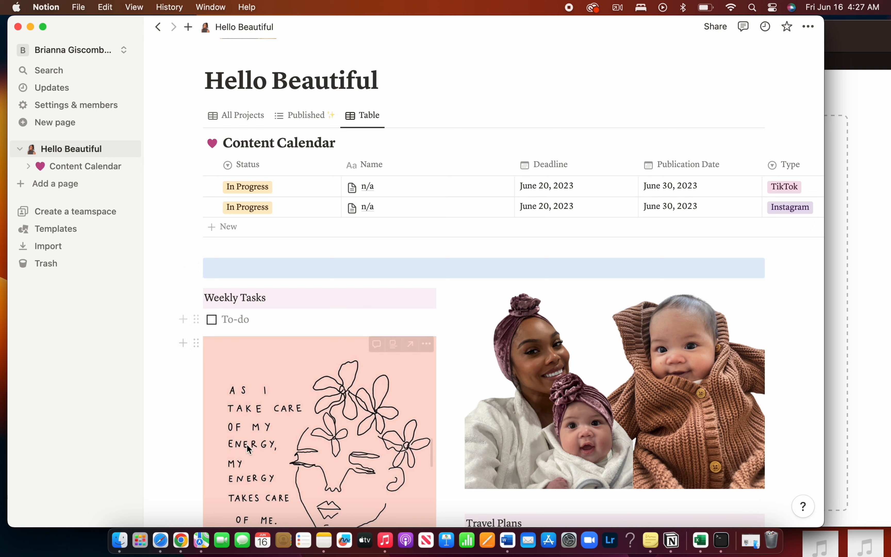
Step: Add a text block containing "h" directly below the Weekly Tasks heading
click(215, 296)
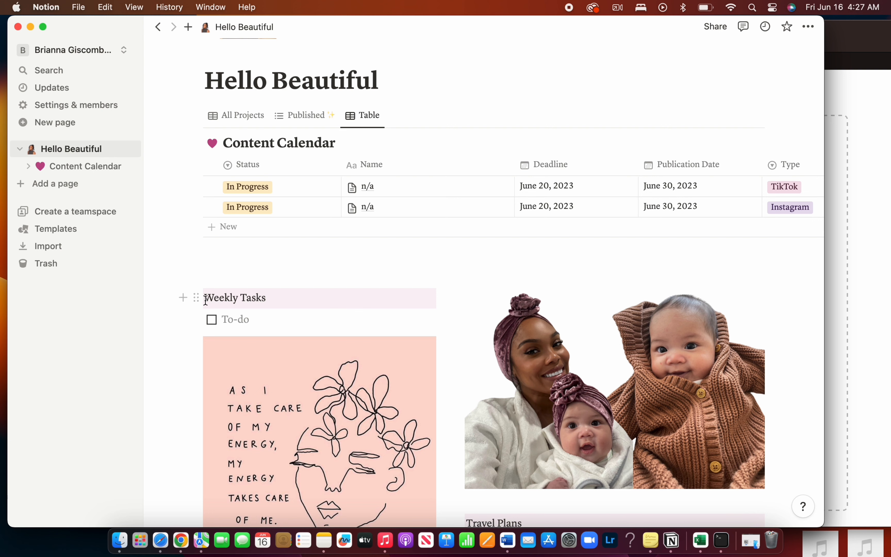
click(183, 297)
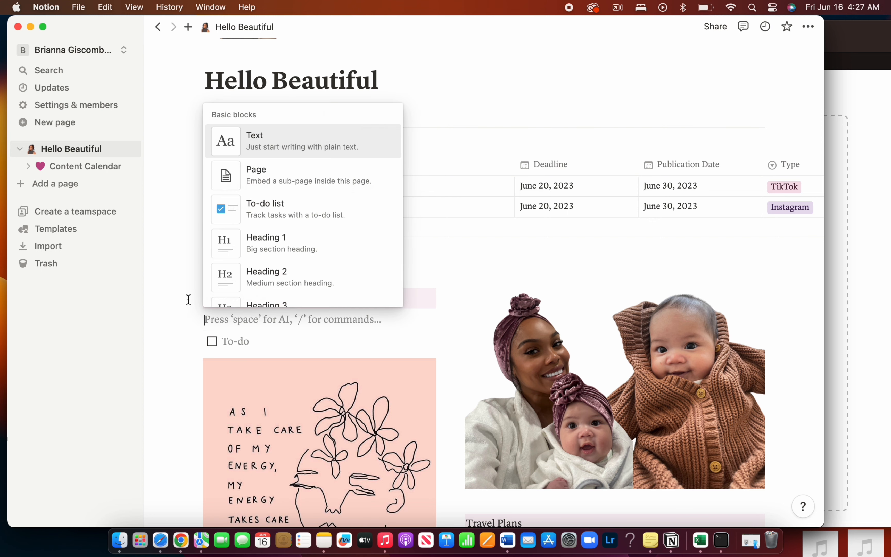
click(272, 149)
text(h)
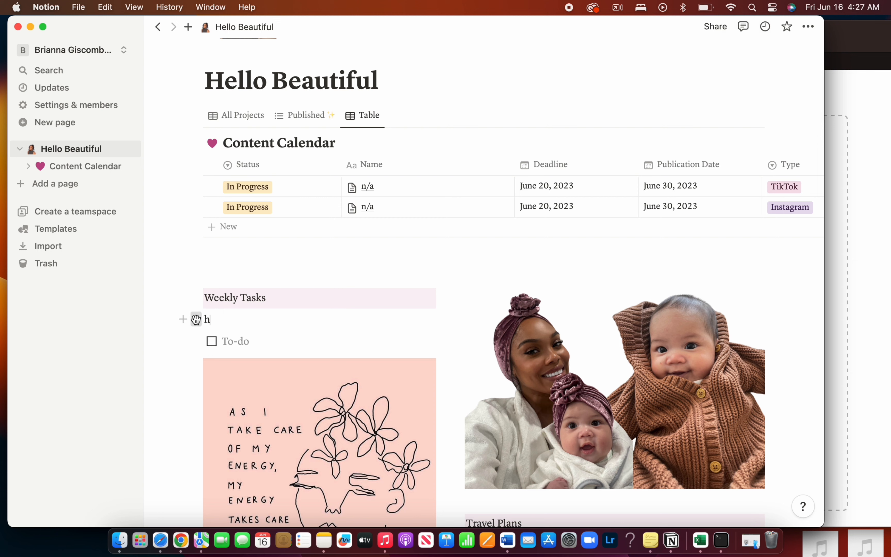
Step: Examine the colour options for the "h" block and turn it into a to-do list item
click(197, 321)
mouse_move(116, 406)
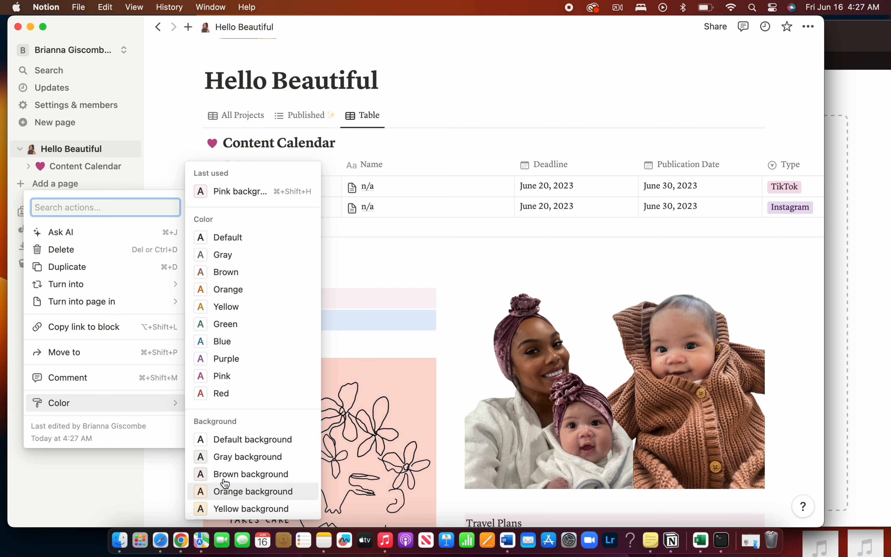
mouse_move(151, 281)
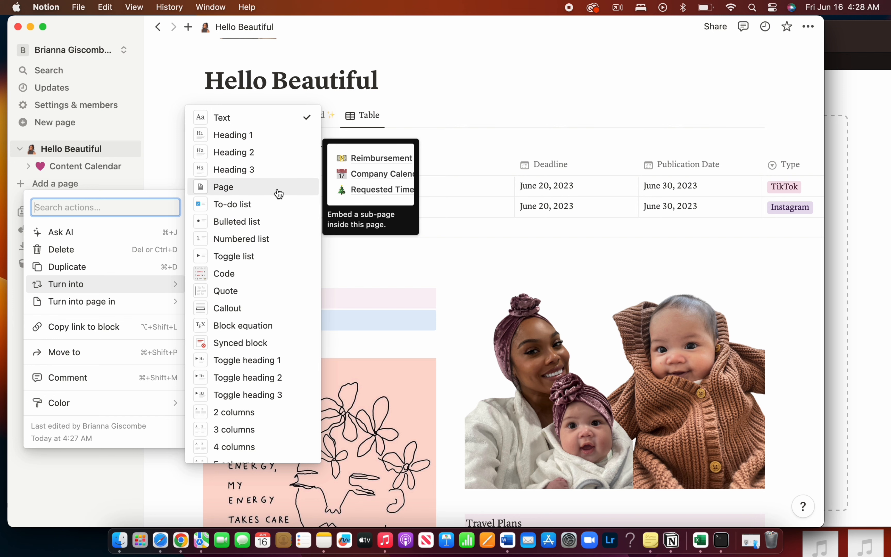
click(276, 209)
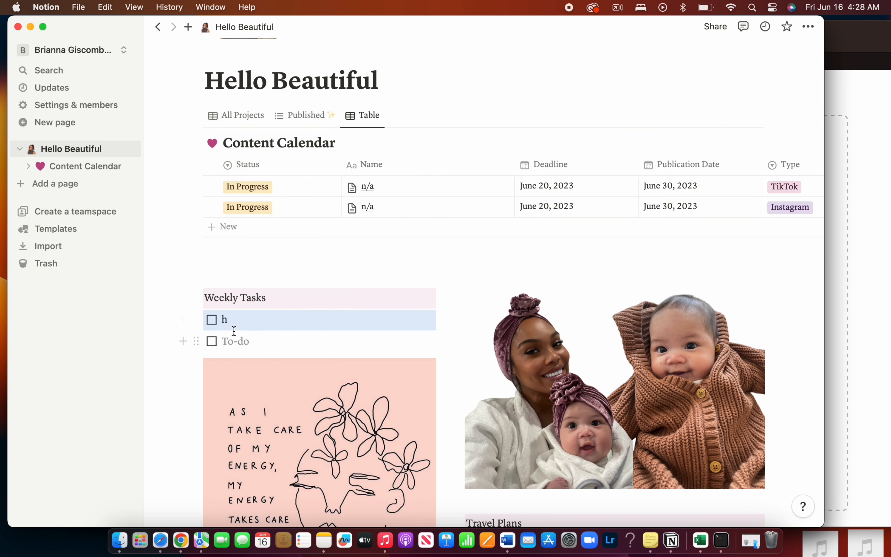
Step: Delete the extra "h" to-do content under Weekly Tasks, keeping a single empty to-do
click(231, 342)
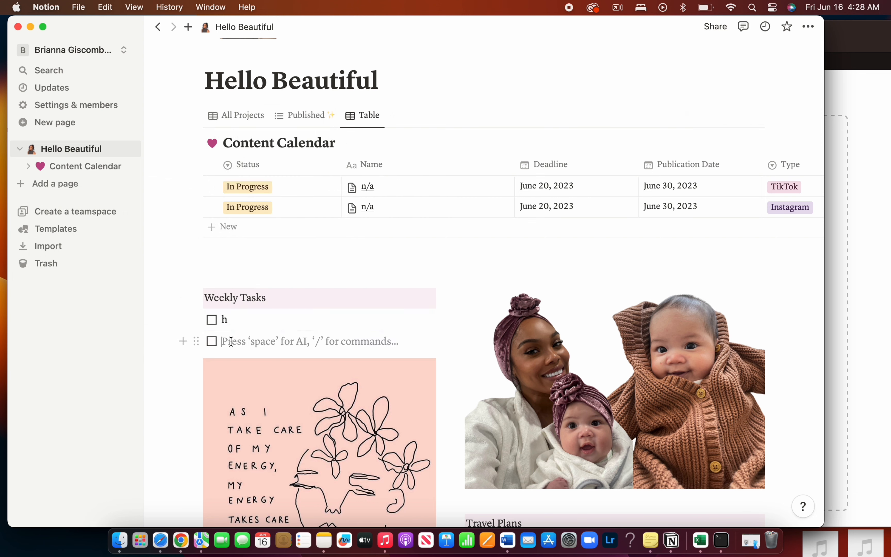
key(BackSpace)
key(BackSpace)
Step: Examine the media block types available for the empty block below 6 Month Goals and dismiss the list without inserting one
scroll(618, 298, down, 3)
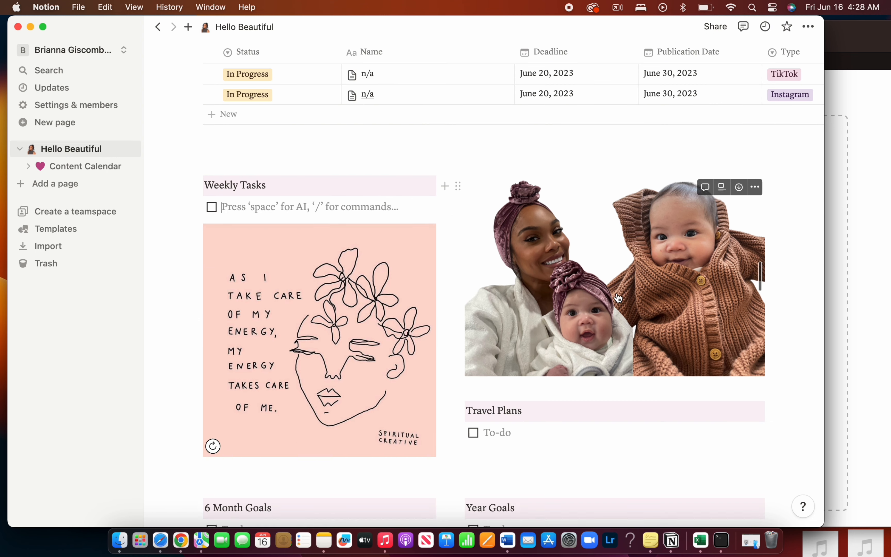
scroll(619, 297, down, 5)
click(350, 418)
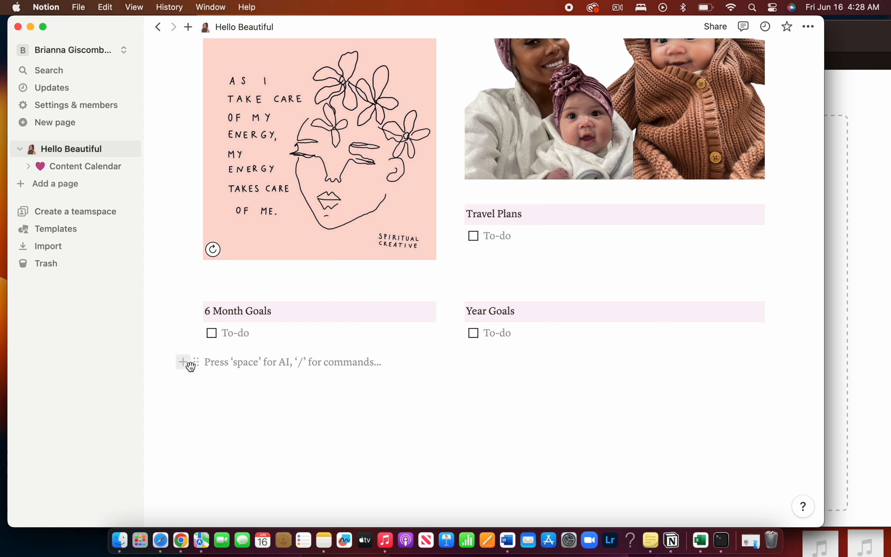
text(/i)
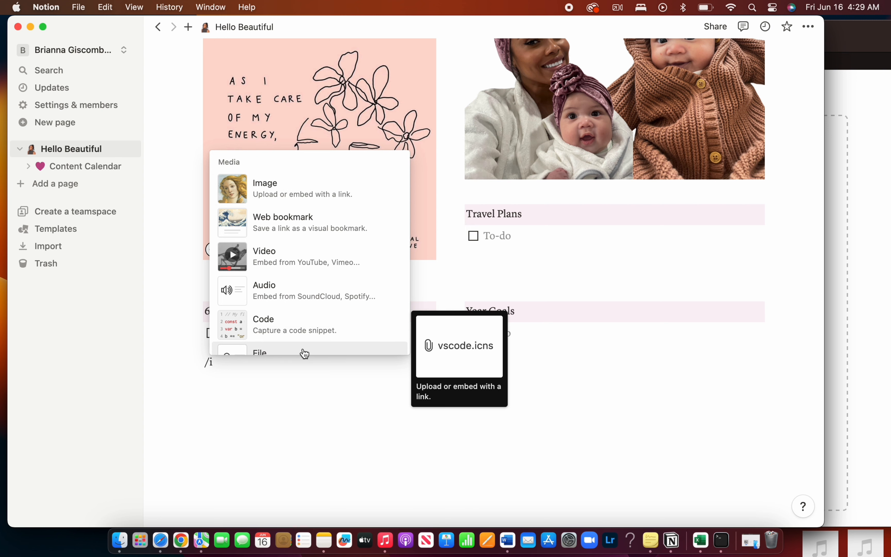
key(BackSpace)
key(BackSpace)
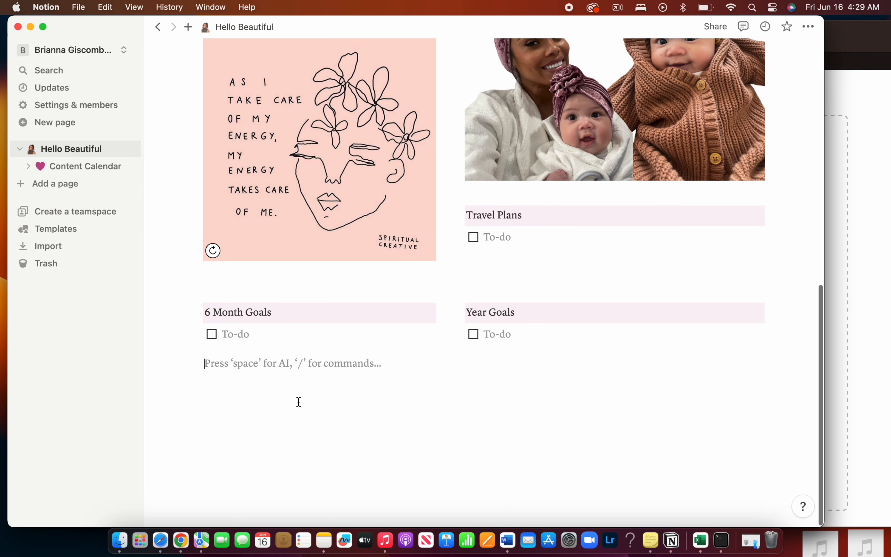
Step: Refresh the quote widget below Weekly Tasks several times to cycle through different quotes
scroll(298, 401, up, 4)
scroll(298, 402, up, 3)
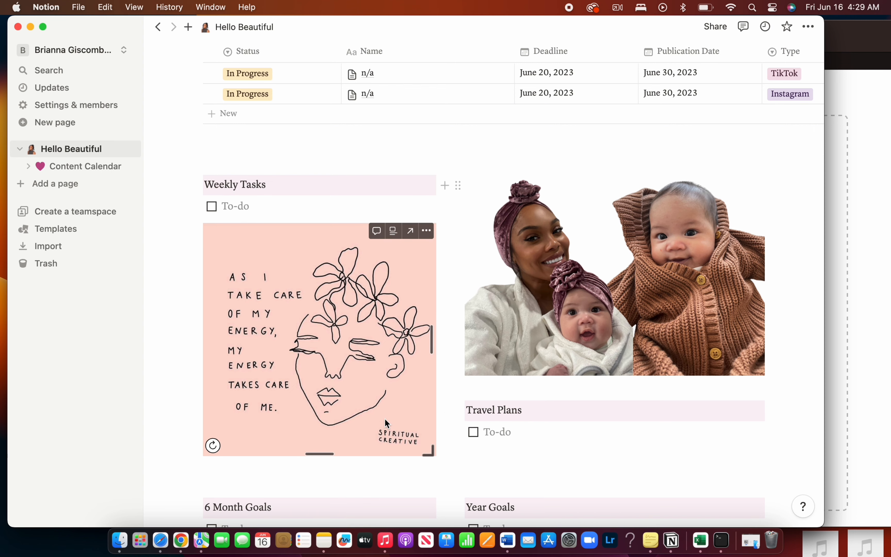
scroll(393, 253, up, 5)
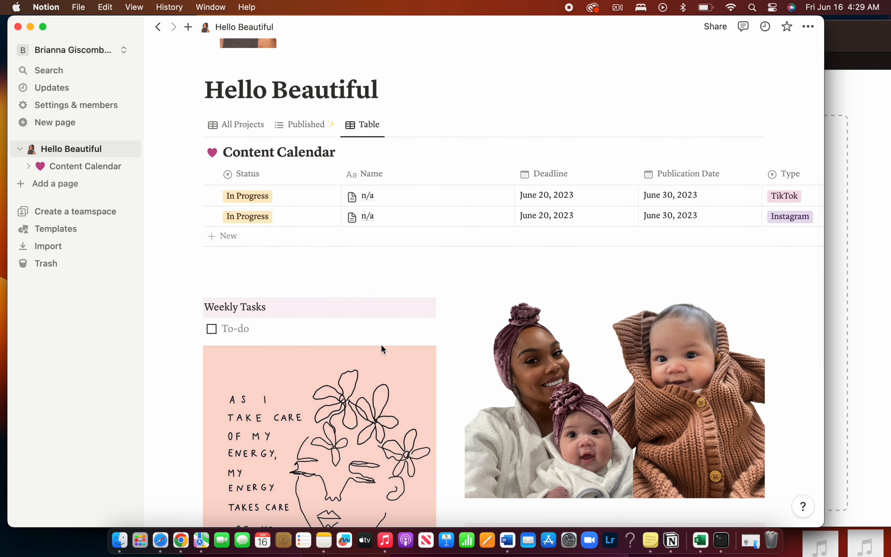
scroll(376, 211, down, 3)
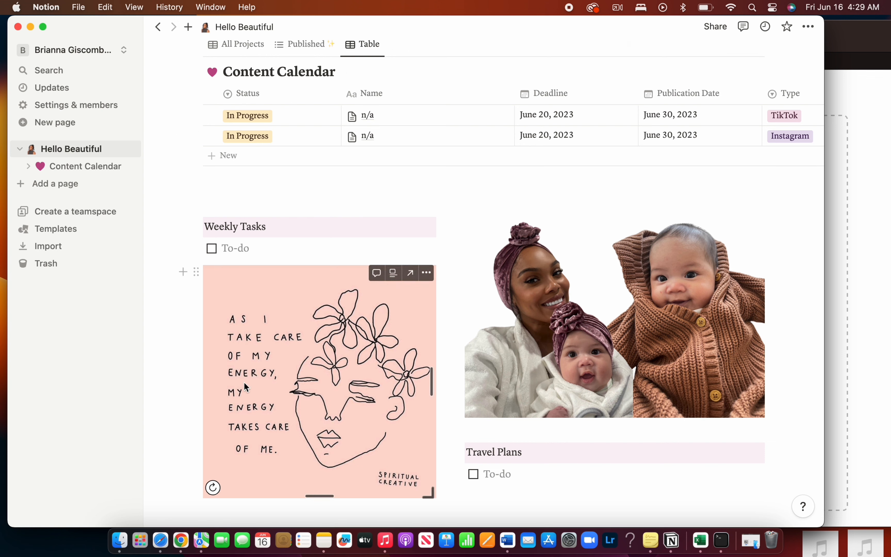
click(214, 489)
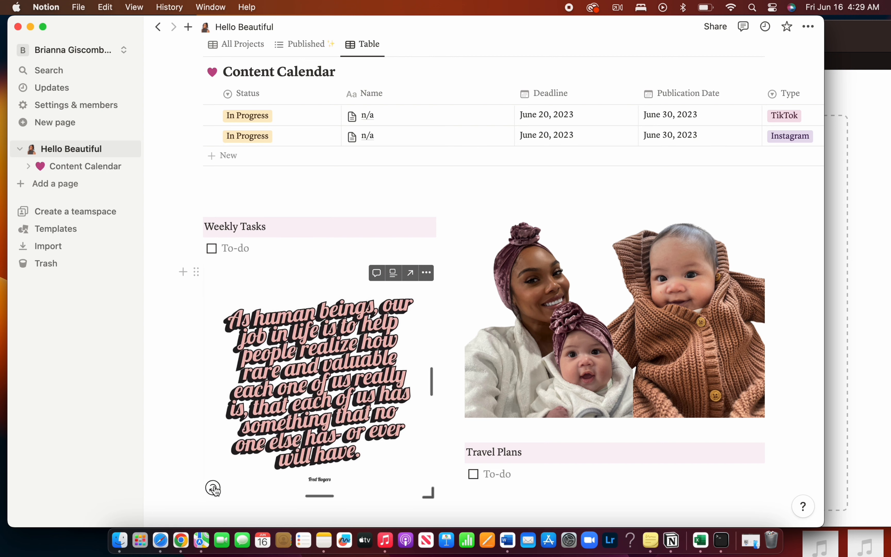
click(213, 488)
click(213, 489)
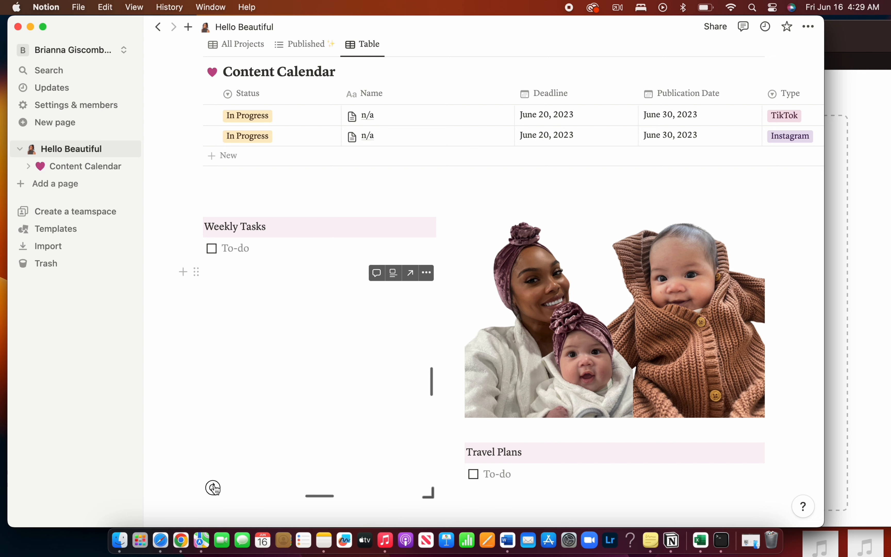
click(213, 488)
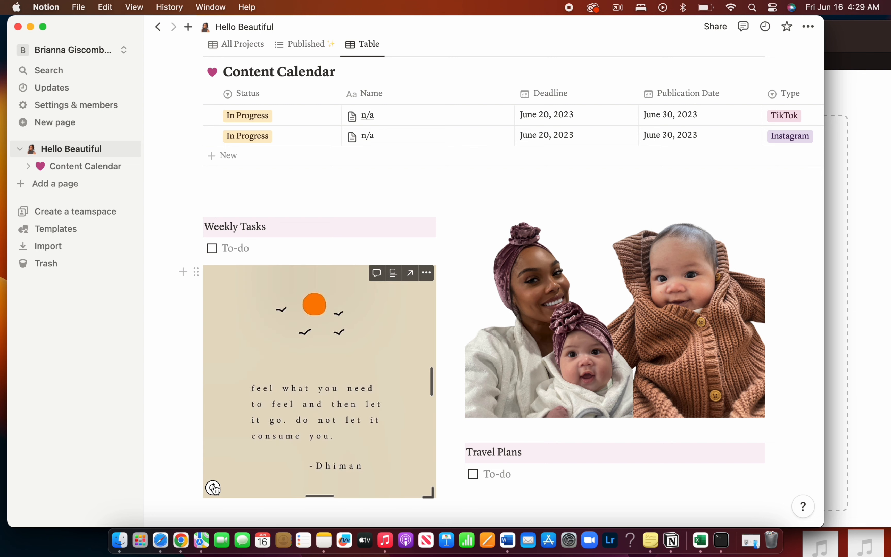
click(214, 488)
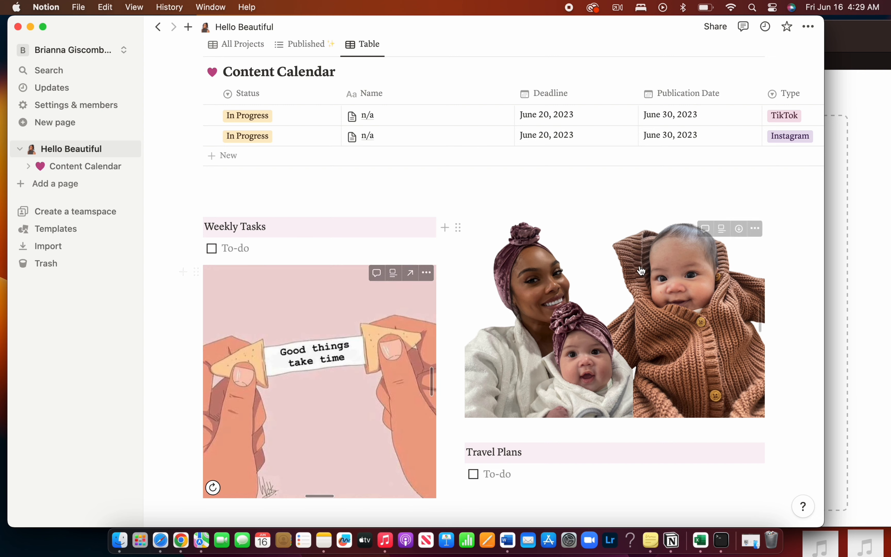
Step: Switch to Safari, view the Indify home page, and open the Quotes widget's configuration from My Widgets
click(862, 176)
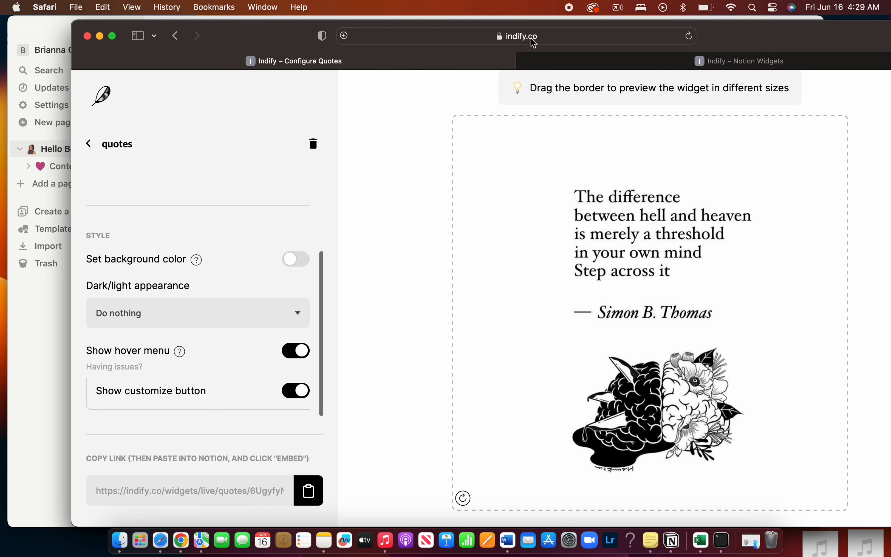
click(535, 59)
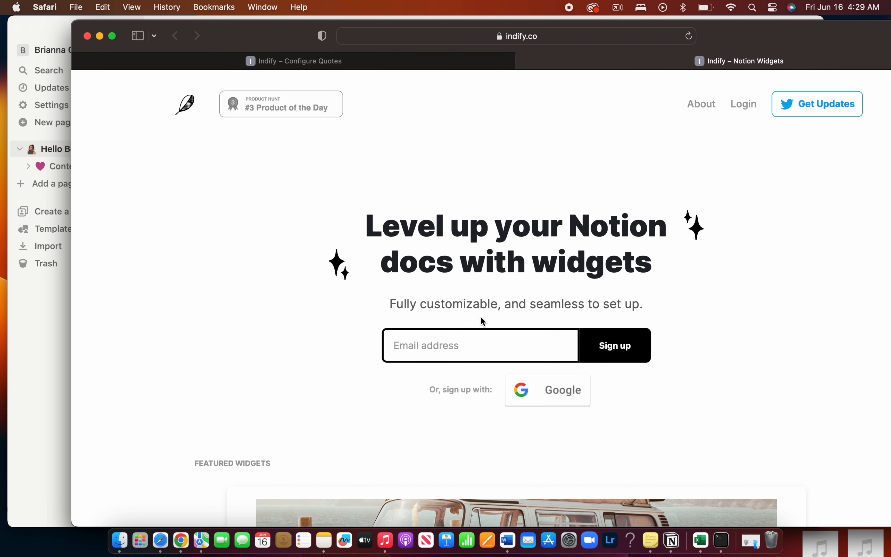
click(183, 62)
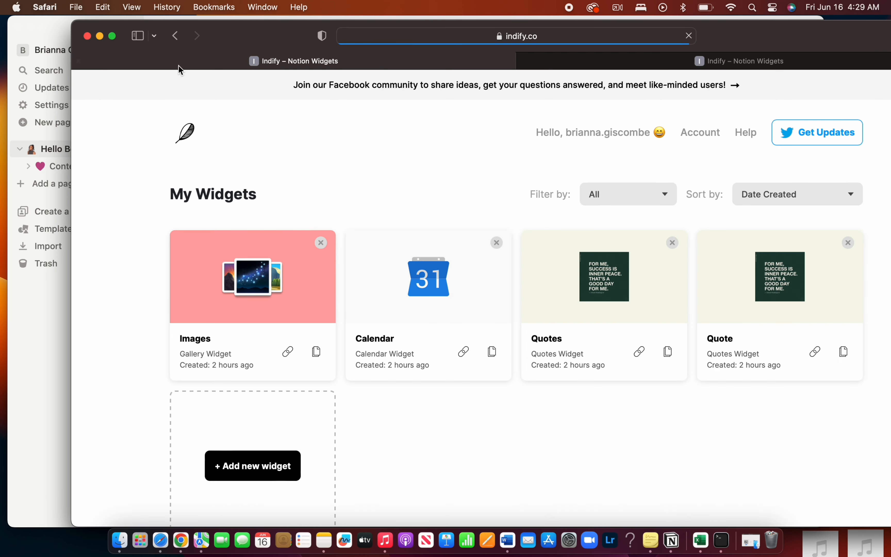
click(589, 273)
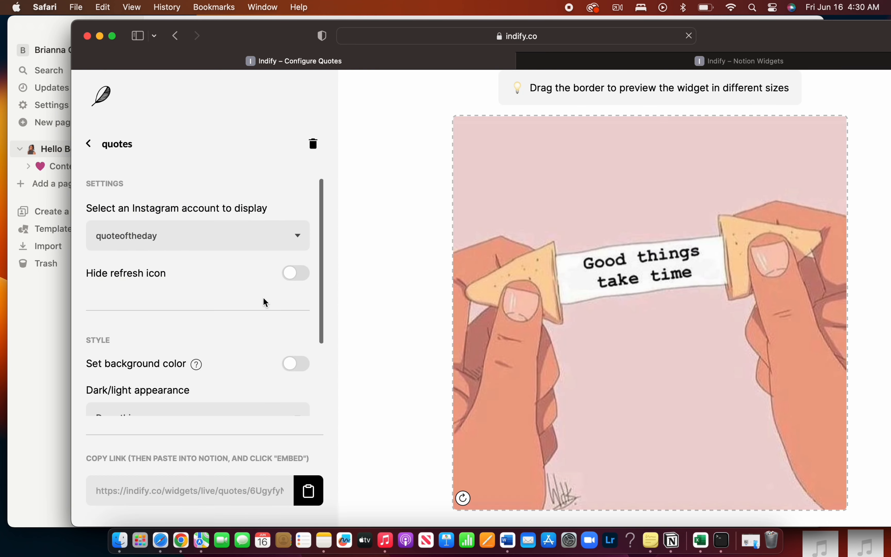
scroll(255, 308, down, 3)
scroll(256, 308, up, 3)
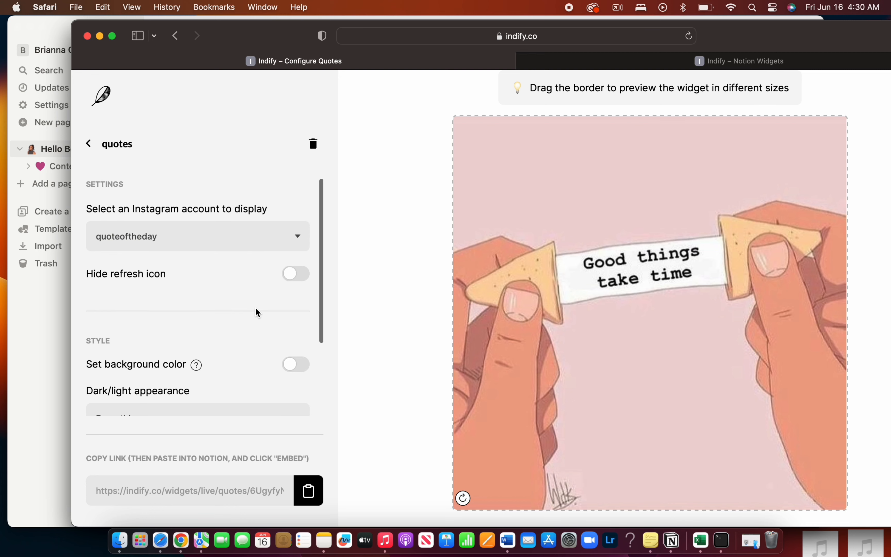
click(202, 239)
click(163, 240)
click(163, 241)
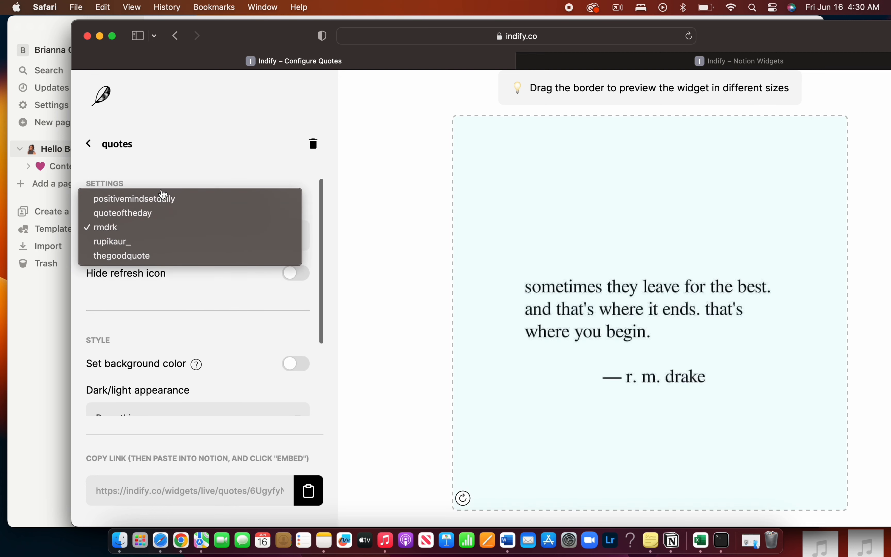
click(162, 255)
Step: Set the quotes widget's dark/light appearance to Use system setting
scroll(277, 309, down, 2)
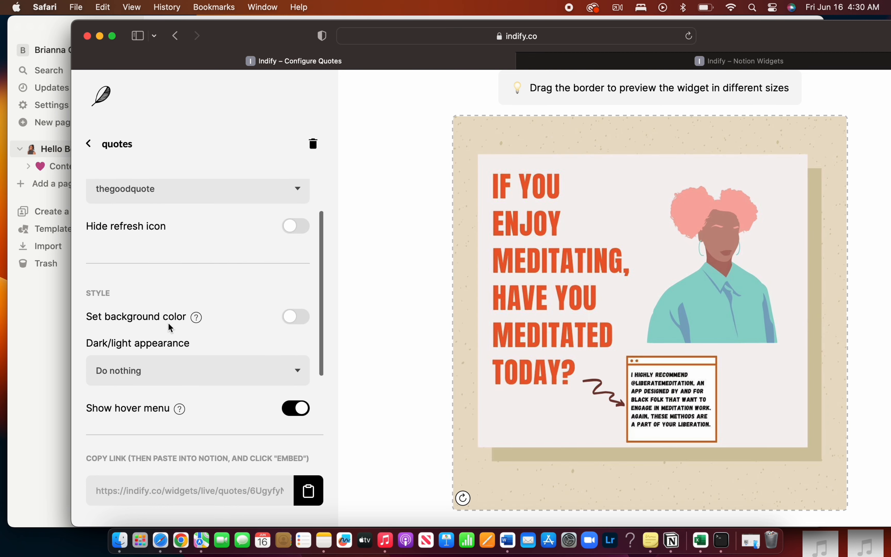
click(180, 369)
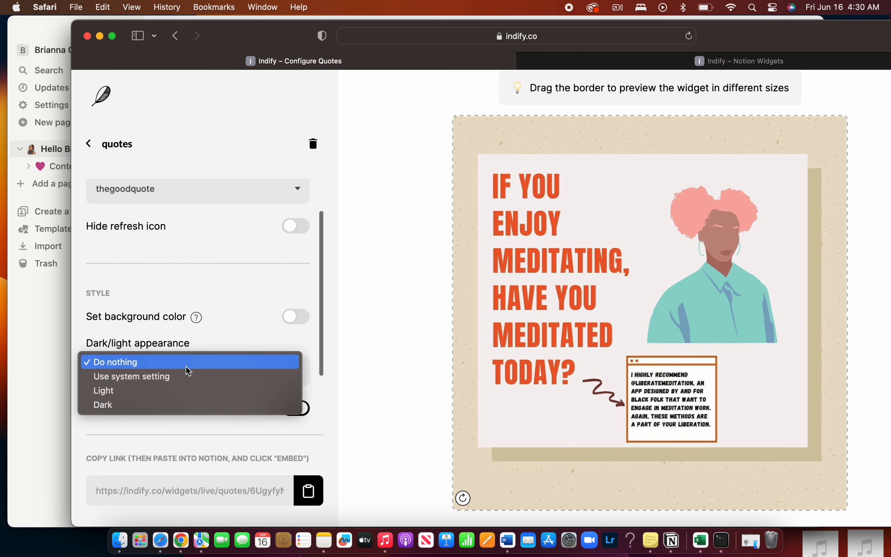
click(178, 378)
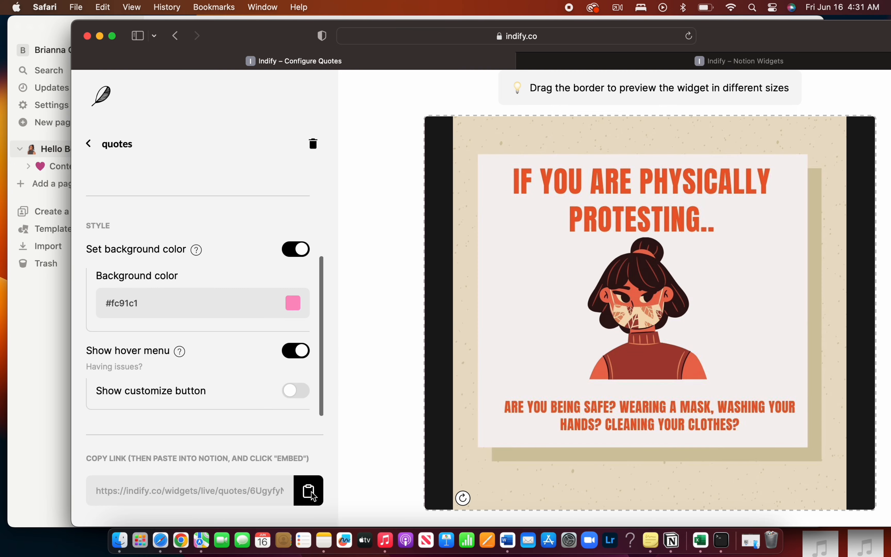
Step: Copy the quotes widget's link, embed it below 6 Month Goals on Notion's Hello Beautiful page, and resize the embed
click(310, 491)
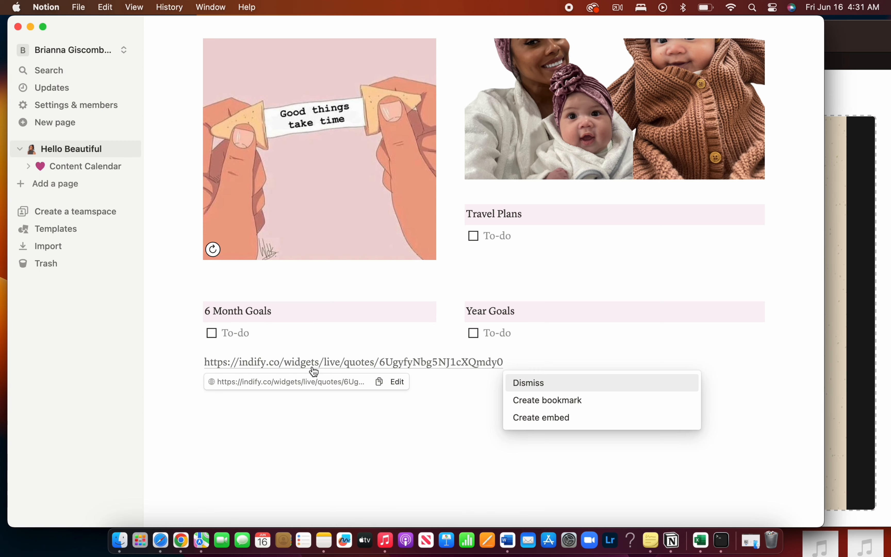
click(525, 420)
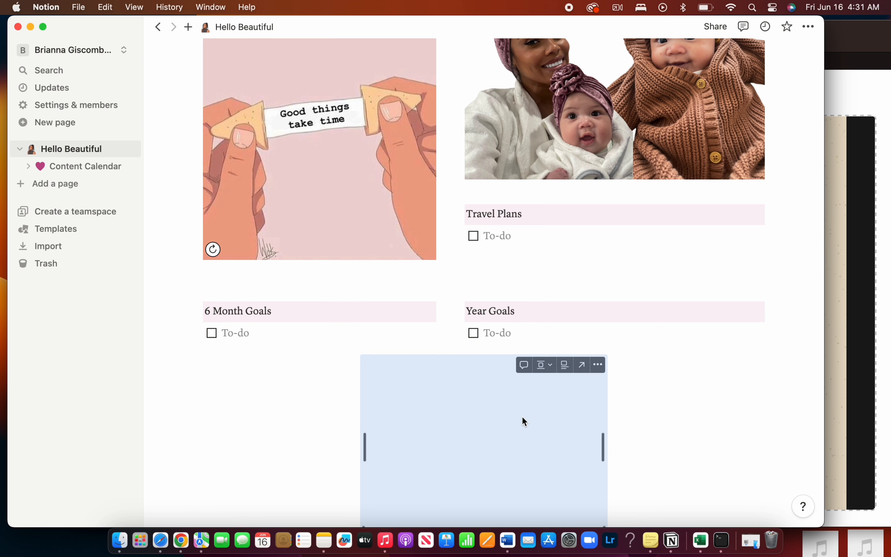
scroll(523, 417, down, 4)
scroll(523, 412, down, 3)
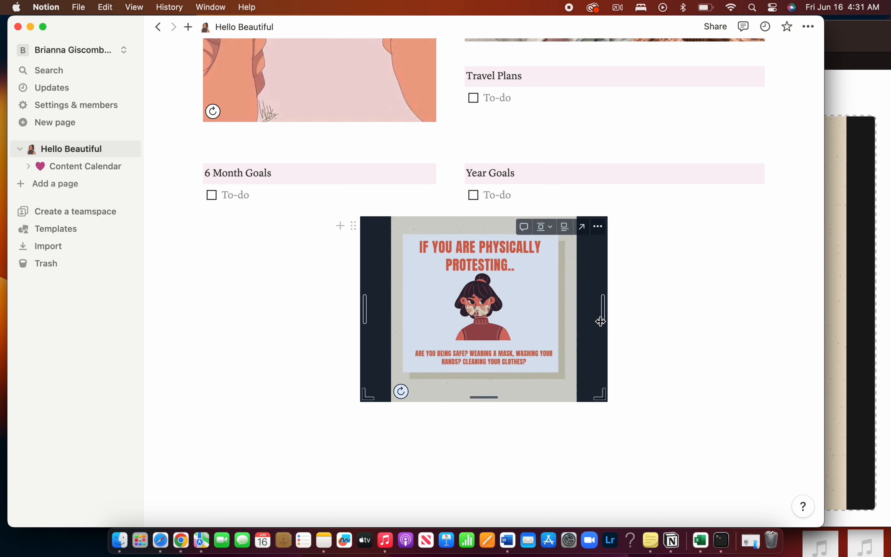
drag(603, 310, 738, 456)
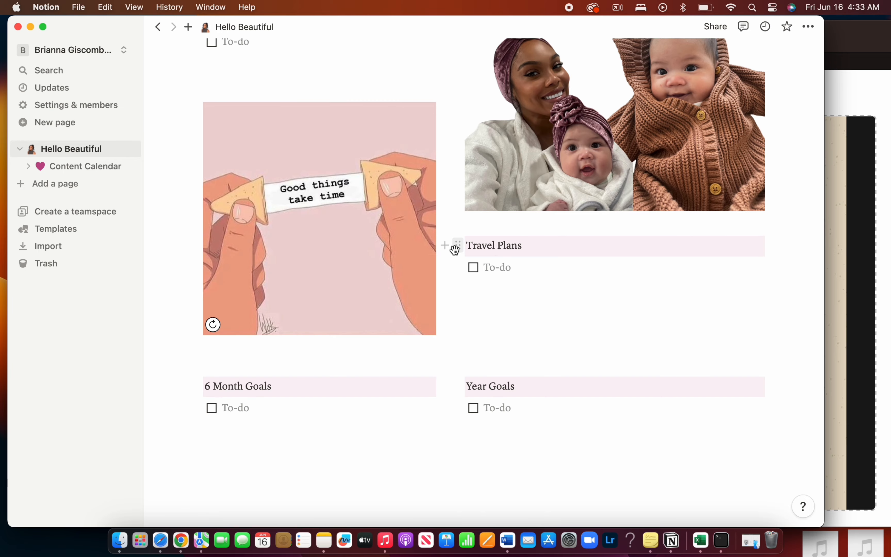
Step: Add an airplane emoji after the Travel Plans heading and delete the extra emoji block below it
click(451, 248)
scroll(541, 429, down, 10)
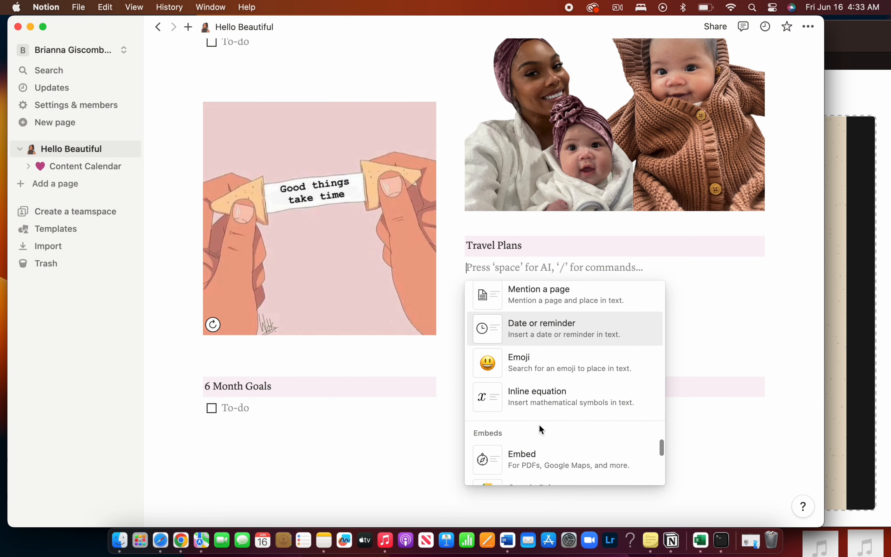
click(531, 363)
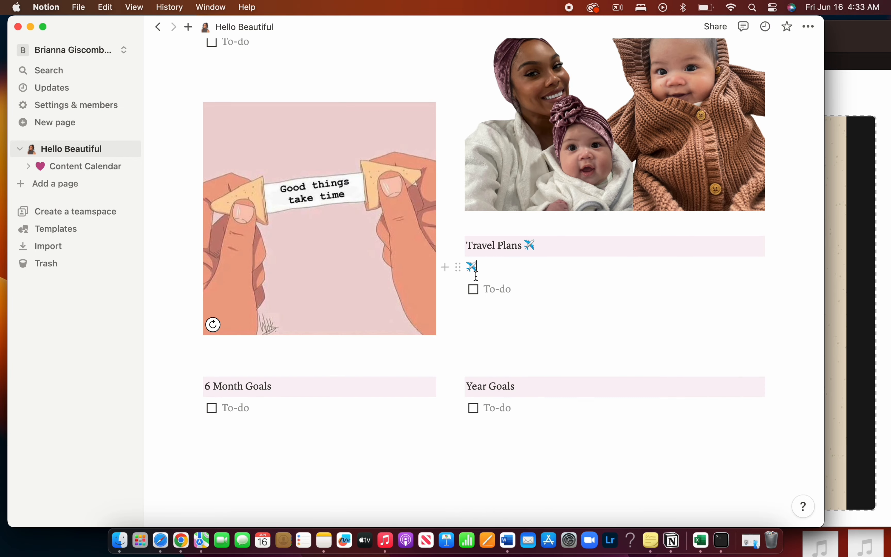
key(BackSpace)
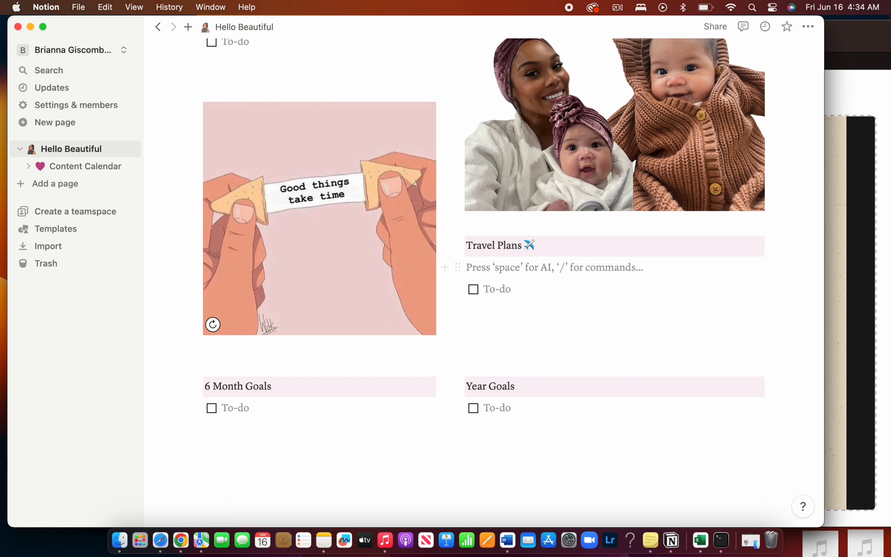
key(BackSpace)
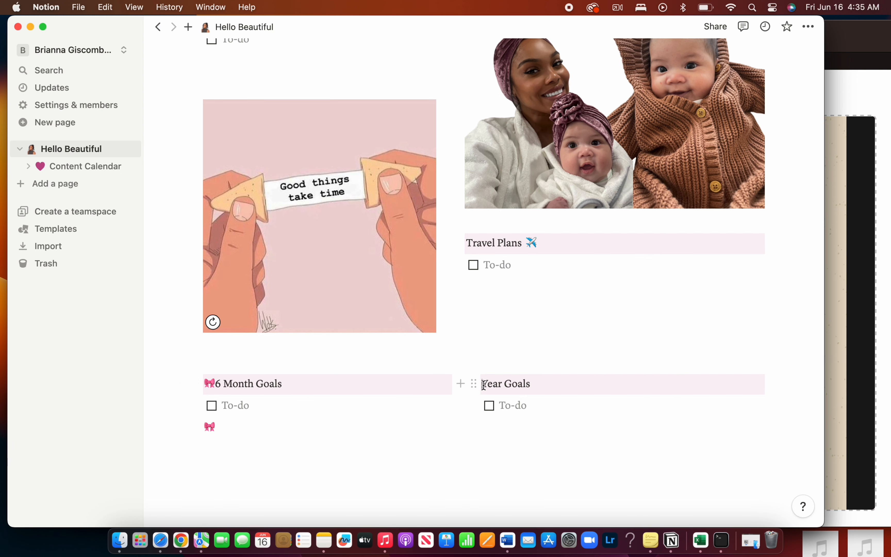
Step: Insert the 🎀 emoji at the start of the Year Goals, Travel Plans and Weekly Tasks headings
click(484, 384)
text(🎀)
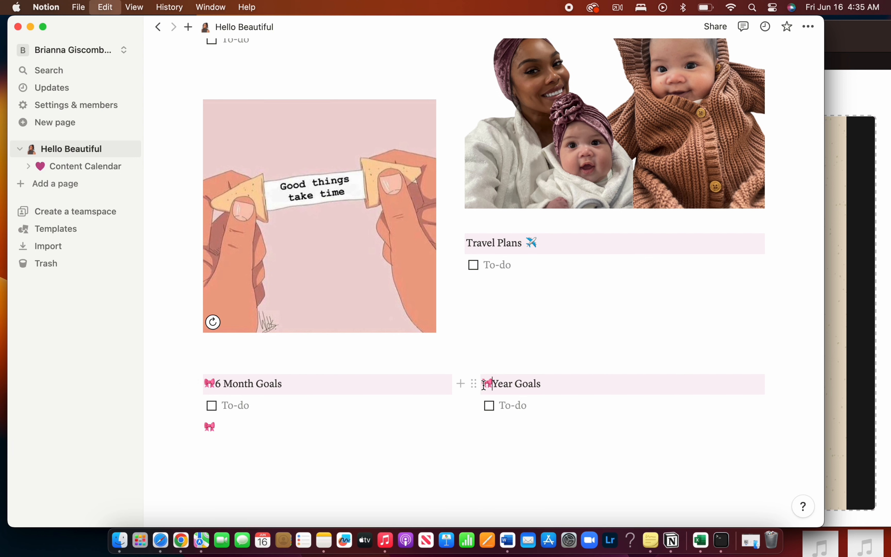
click(469, 243)
text(🎀)
scroll(438, 232, up, 6)
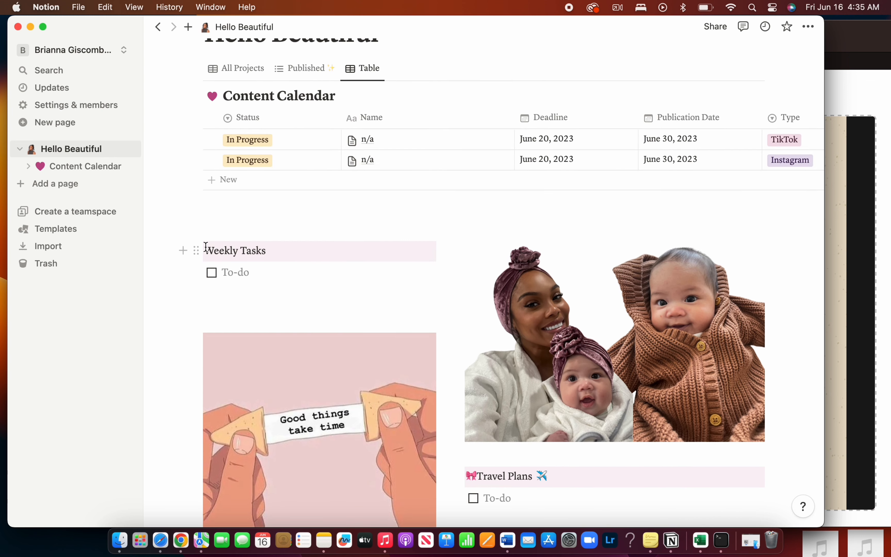
click(205, 246)
text(🎀)
click(173, 328)
Step: Remove the leftover 🎀 emoji block below the 6 Month Goals to-do
scroll(173, 328, down, 5)
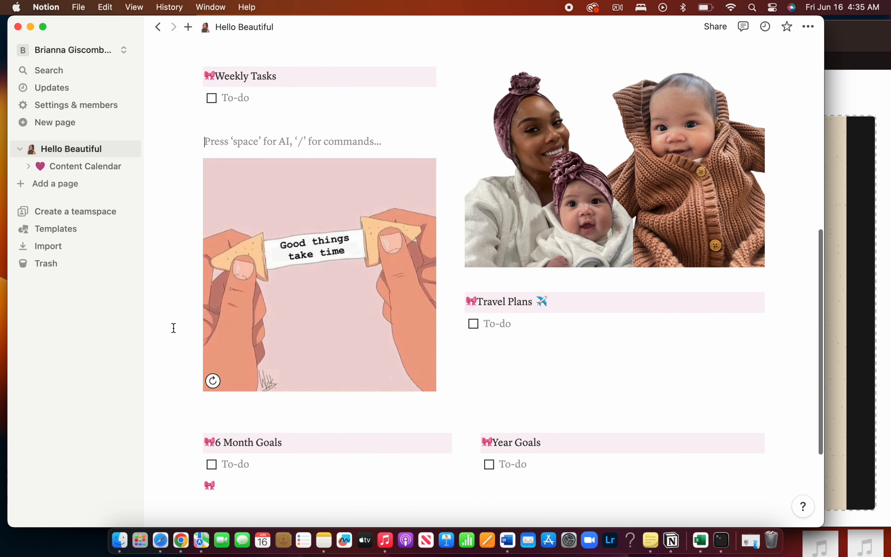
scroll(173, 328, down, 4)
click(220, 332)
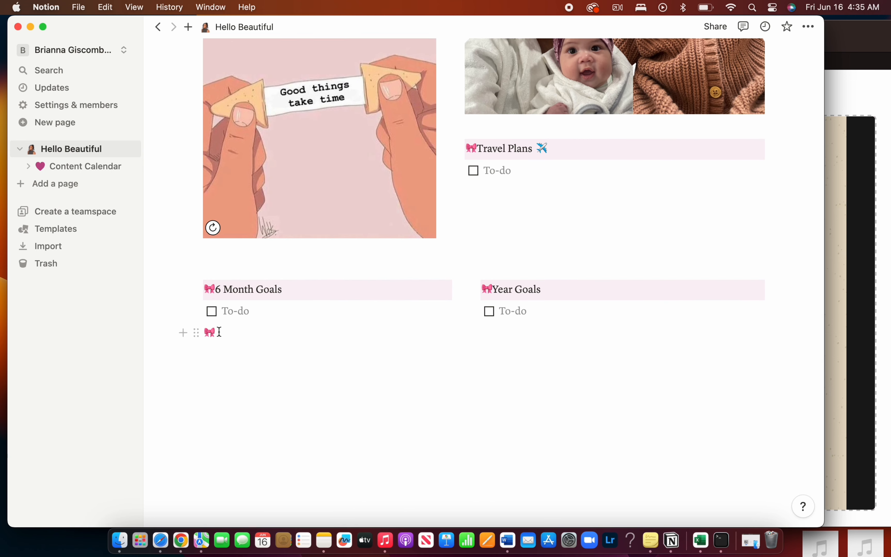
key(super+z)
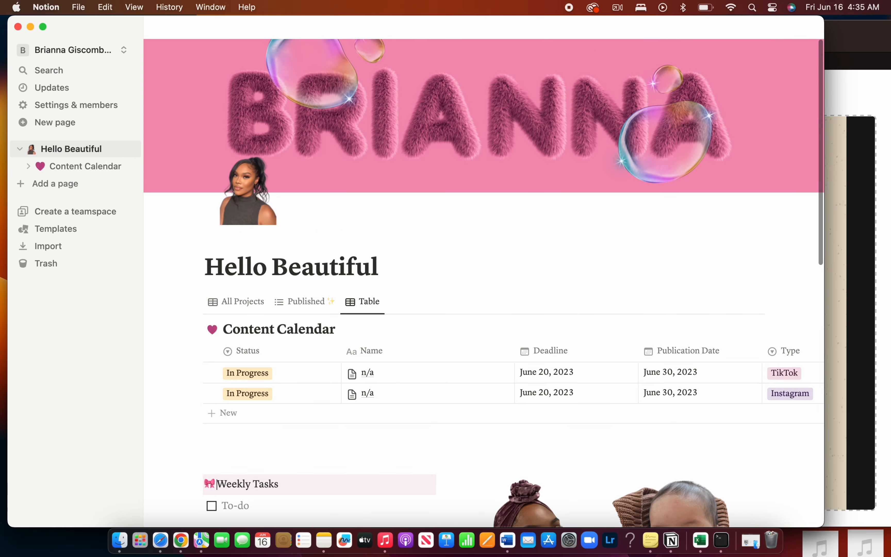